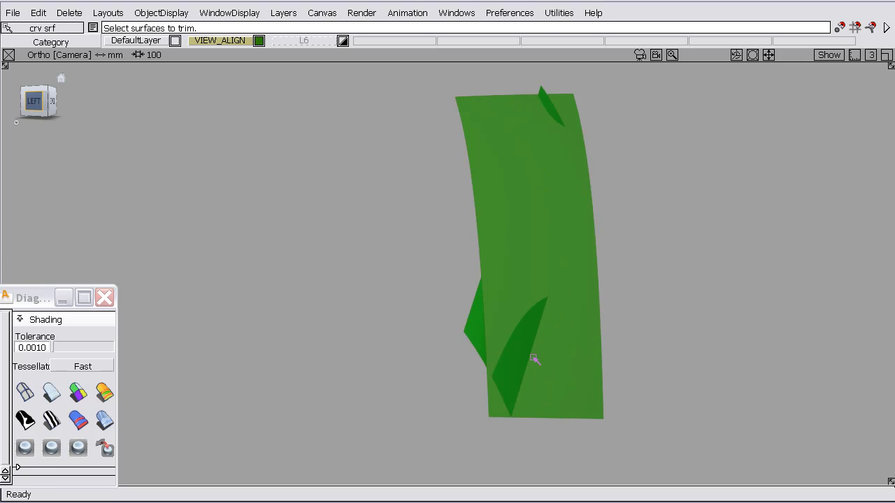
Turn off diagnostic shading for the two surfaces and close the shading controls
{"action": "left_click_drag", "start_coordinate": [605, 326], "coordinate": [265, 329], "text": "alt+shift"}
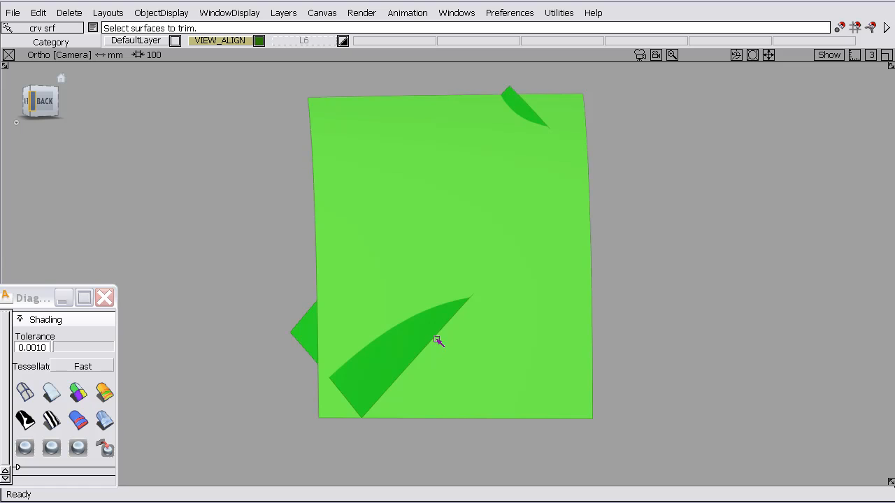
{"action": "left_click_drag", "start_coordinate": [520, 305], "coordinate": [542, 239], "text": "alt+shift"}
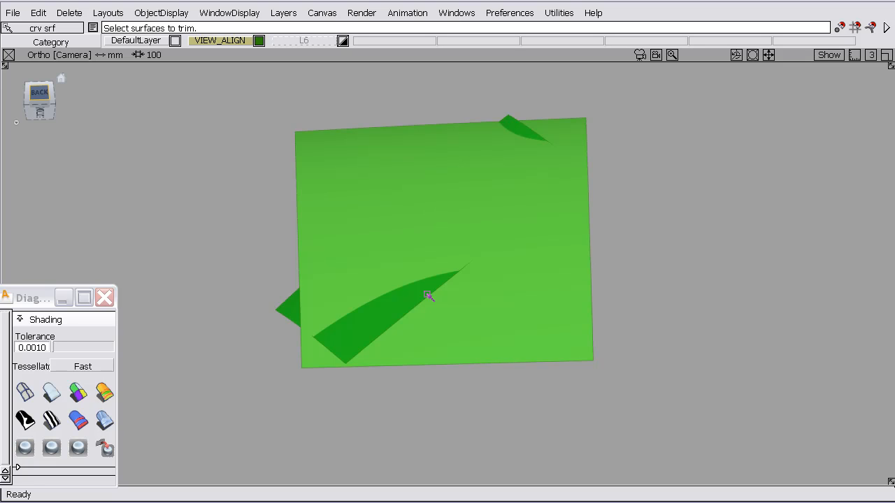
{"action": "right_click_drag", "start_coordinate": [578, 240], "coordinate": [578, 207], "text": "ctrl+shift"}
{"action": "left_click", "coordinate": [25, 392]}
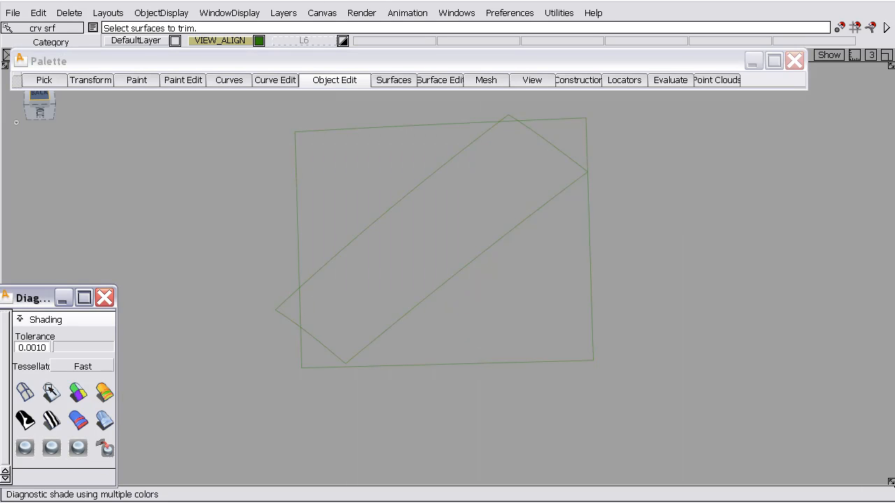
{"action": "left_click", "coordinate": [105, 298]}
Open the Align options and set the continuity to Position with the Project alignment type
{"action": "left_click", "coordinate": [335, 81]}
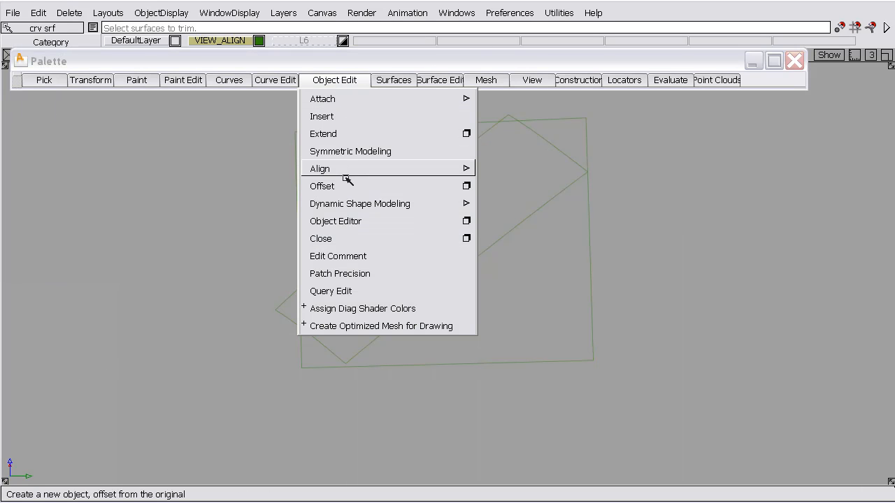
{"action": "mouse_move", "coordinate": [342, 171]}
{"action": "left_click", "coordinate": [518, 172]}
{"action": "middle_click_drag", "start_coordinate": [464, 189], "coordinate": [374, 214], "text": "alt+shift"}
{"action": "left_click_drag", "start_coordinate": [377, 214], "coordinate": [479, 225], "text": "alt+shift"}
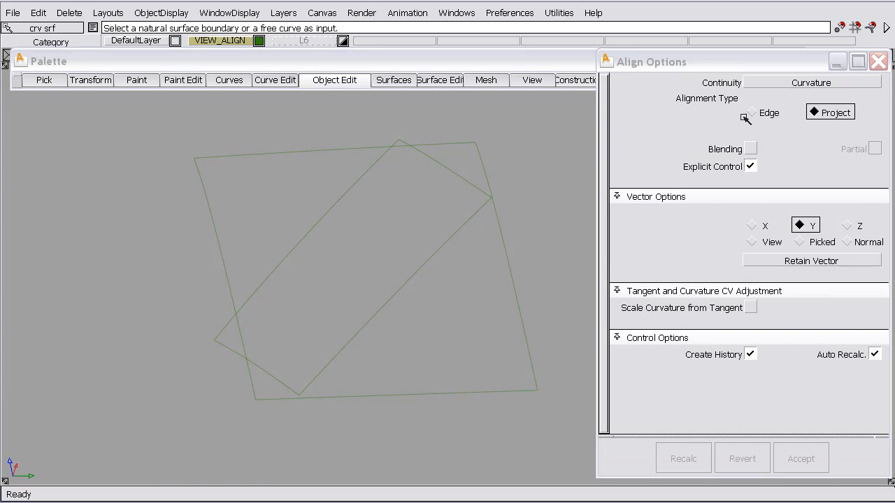
{"action": "left_click", "coordinate": [794, 86]}
{"action": "left_click", "coordinate": [799, 123]}
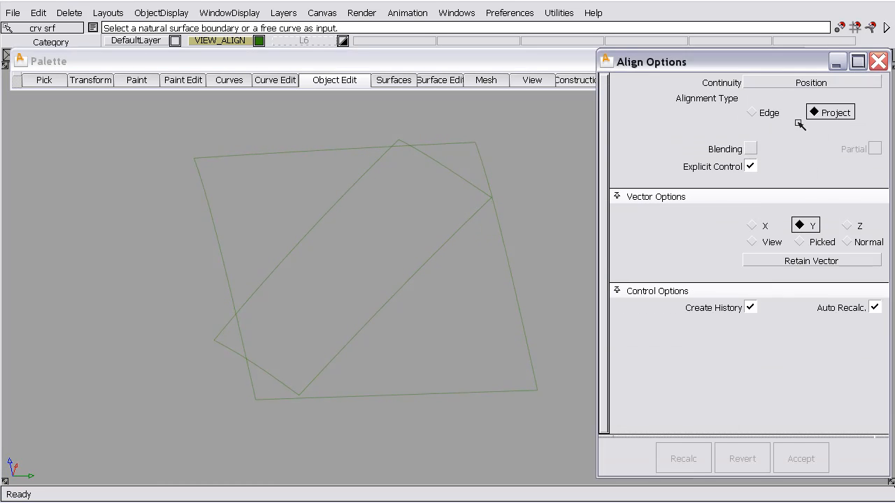
Try to align the strip's lower long edge to the large surface using the Y projection vector
{"action": "left_click", "coordinate": [413, 279]}
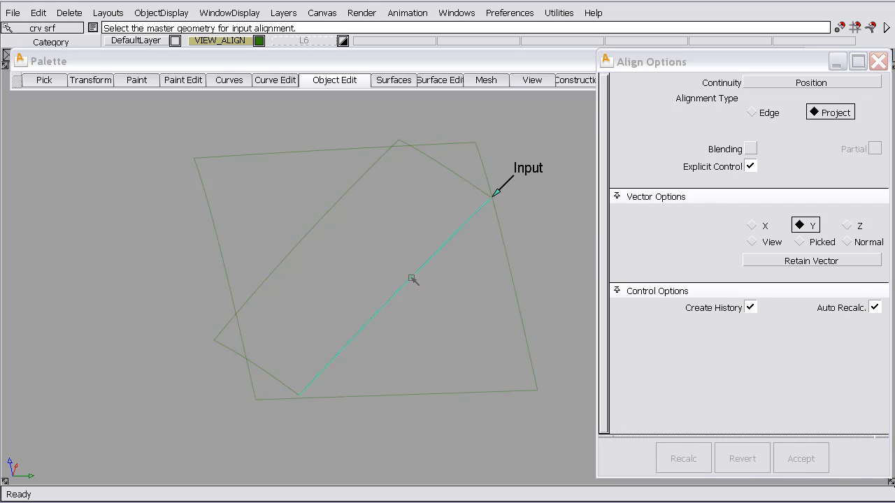
{"action": "left_click", "coordinate": [501, 237]}
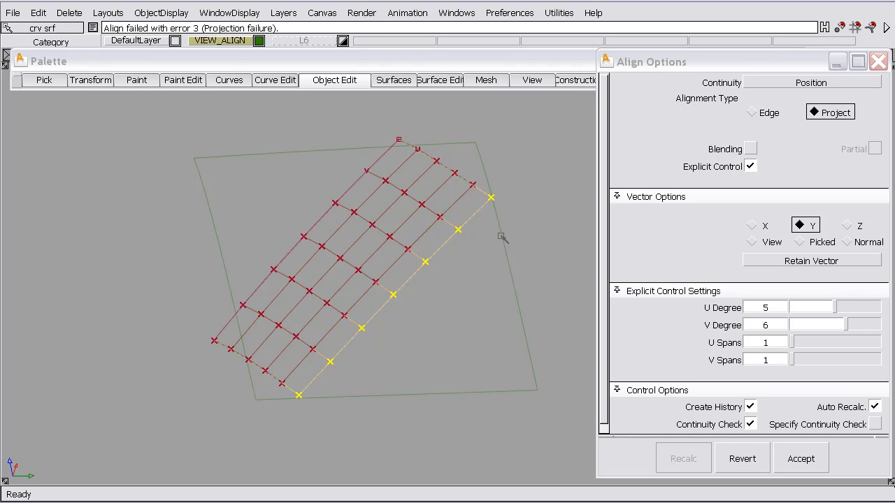
{"action": "left_click_drag", "start_coordinate": [447, 138], "coordinate": [368, 272], "text": "alt+shift"}
{"action": "right_click_drag", "start_coordinate": [377, 277], "coordinate": [446, 228], "text": "alt+shift"}
{"action": "middle_click_drag", "start_coordinate": [447, 227], "coordinate": [427, 334], "text": "alt+shift"}
{"action": "right_click_drag", "start_coordinate": [427, 333], "coordinate": [425, 244], "text": "alt+shift"}
{"action": "middle_click_drag", "start_coordinate": [425, 244], "coordinate": [420, 305], "text": "alt+shift"}
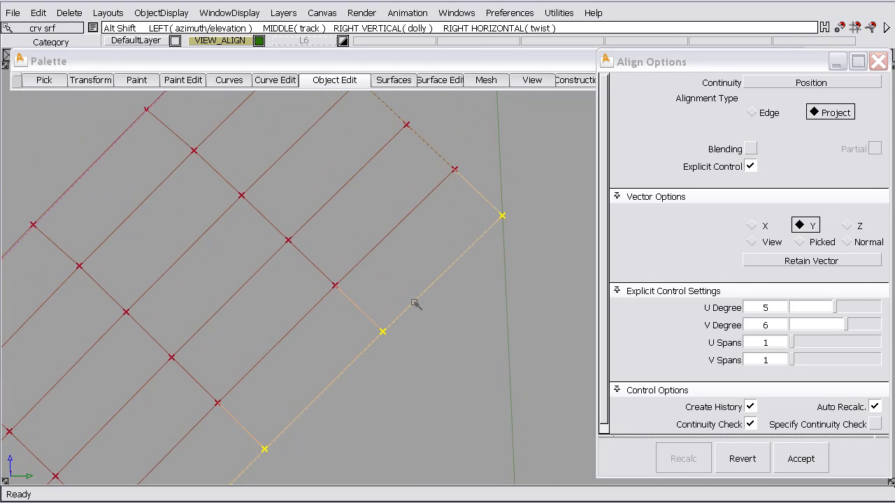
{"action": "right_click_drag", "start_coordinate": [386, 279], "coordinate": [420, 341], "text": "alt+shift"}
{"action": "middle_click_drag", "start_coordinate": [420, 341], "coordinate": [436, 268], "text": "alt+shift"}
{"action": "left_click", "coordinate": [346, 262]}
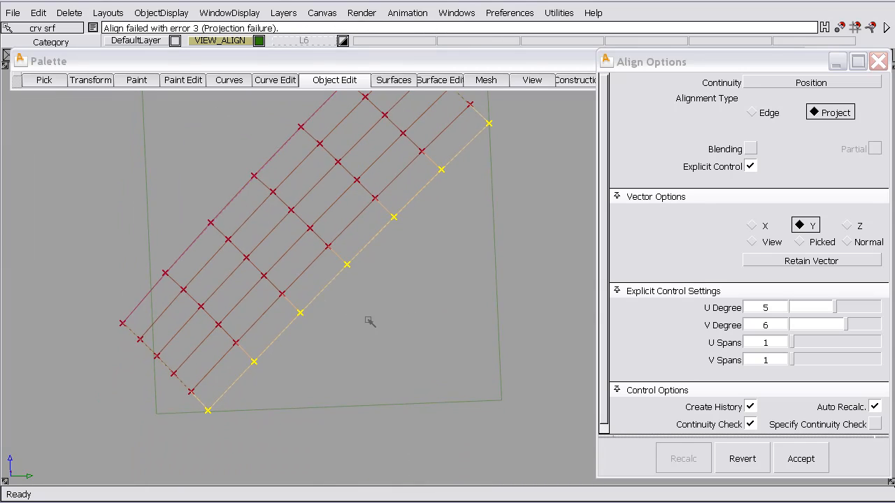
{"action": "middle_click_drag", "start_coordinate": [201, 347], "coordinate": [299, 242], "text": "alt+shift"}
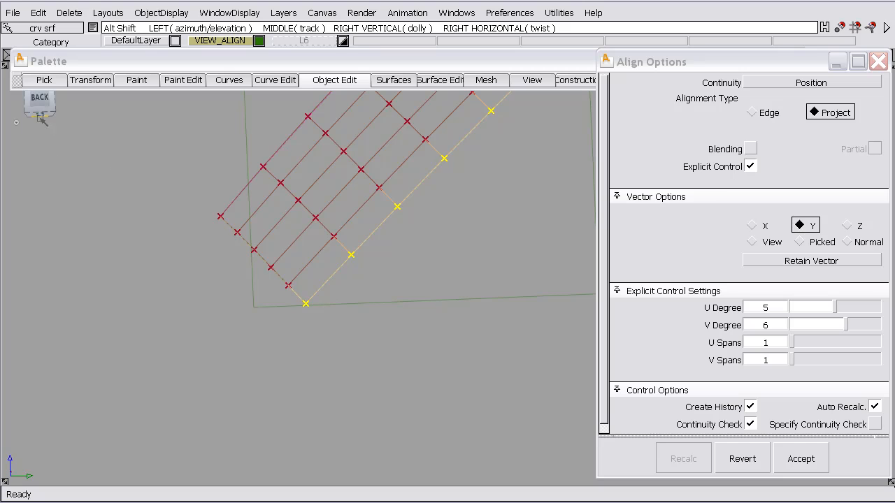
In the back view, try the X projection vector, switch it to Normal, and revert the alignment
{"action": "left_click", "coordinate": [41, 103], "text": "alt+shift"}
{"action": "left_click", "coordinate": [801, 231]}
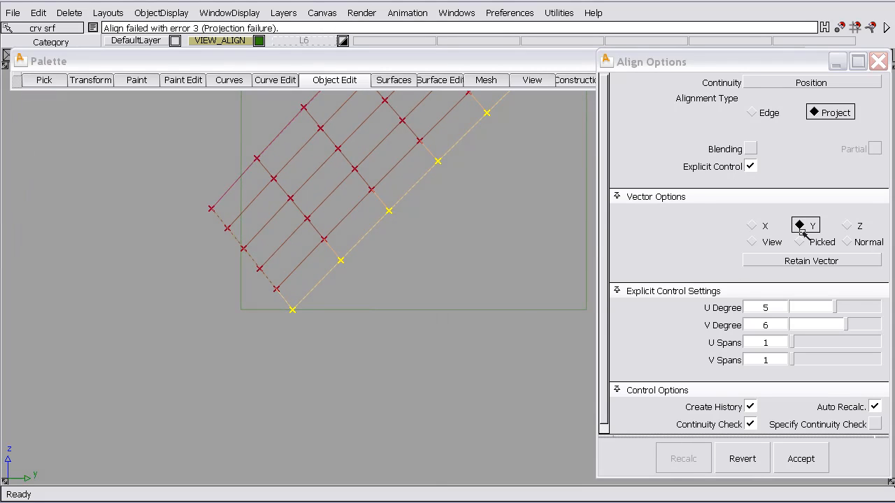
{"action": "left_click", "coordinate": [753, 226]}
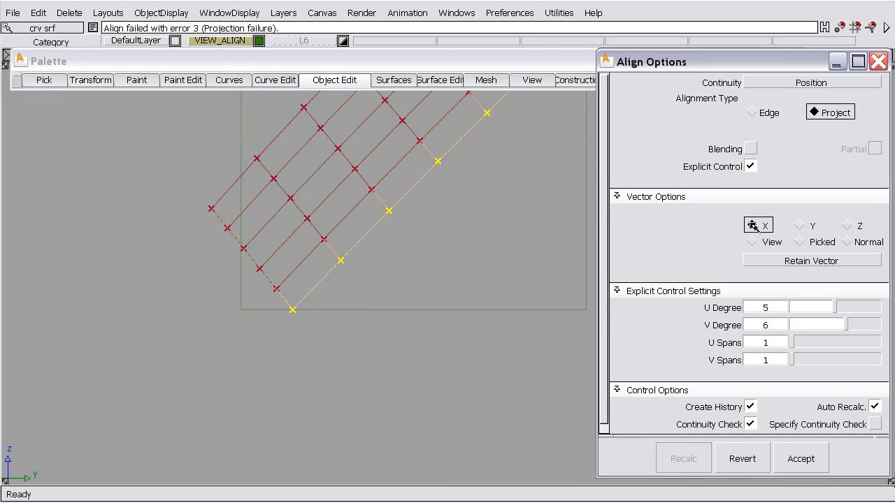
{"action": "left_click", "coordinate": [847, 242]}
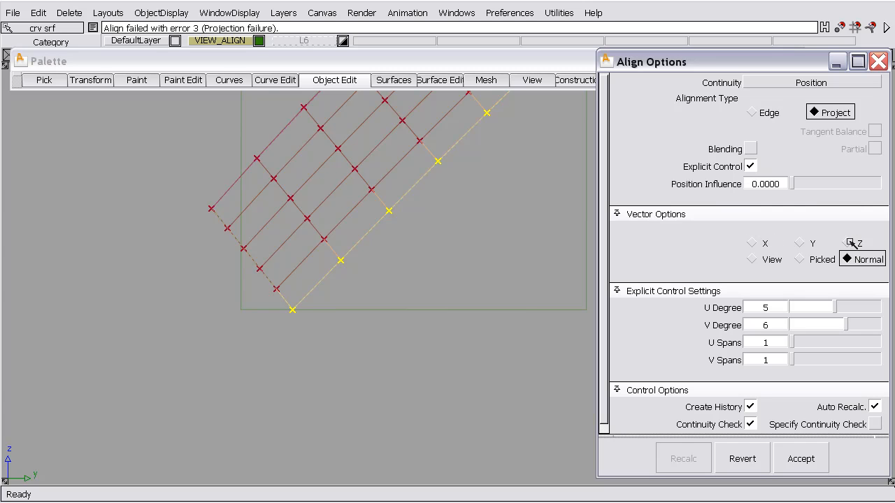
{"action": "middle_click_drag", "start_coordinate": [389, 210], "coordinate": [251, 409], "text": "alt+shift"}
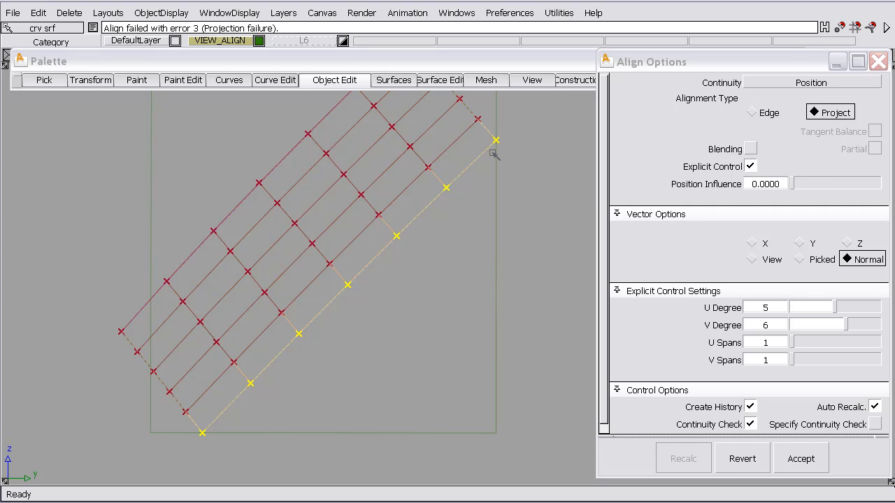
{"action": "left_click", "coordinate": [748, 459]}
Examine closely where the strip's lower and right corners meet the boundaries of the large surface
{"action": "middle_click_drag", "start_coordinate": [267, 382], "coordinate": [468, 285], "text": "alt+shift"}
{"action": "right_click_drag", "start_coordinate": [373, 290], "coordinate": [445, 215], "text": "alt+shift"}
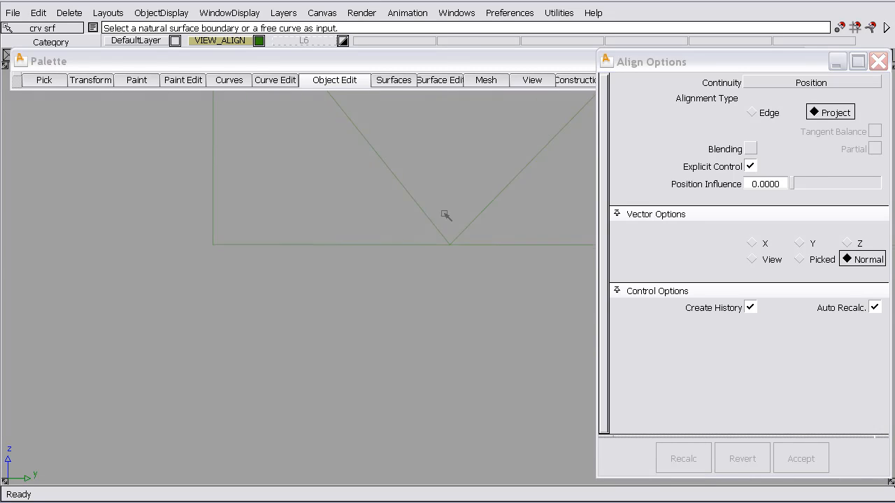
{"action": "middle_click_drag", "start_coordinate": [445, 215], "coordinate": [387, 284], "text": "alt+shift"}
{"action": "right_click_drag", "start_coordinate": [386, 284], "coordinate": [382, 211], "text": "alt+shift"}
{"action": "middle_click_drag", "start_coordinate": [381, 211], "coordinate": [409, 300], "text": "alt+shift"}
{"action": "left_click", "coordinate": [404, 317], "text": "alt+shift"}
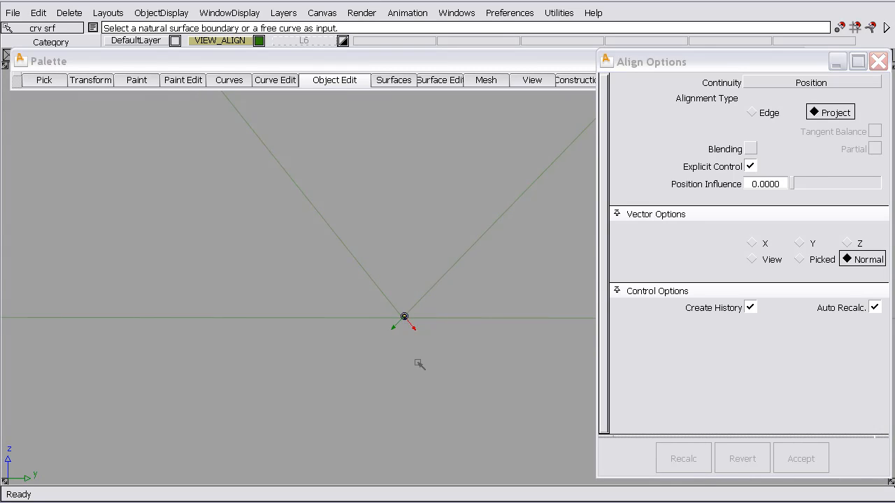
{"action": "right_click_drag", "start_coordinate": [420, 364], "coordinate": [420, 425], "text": "alt+shift"}
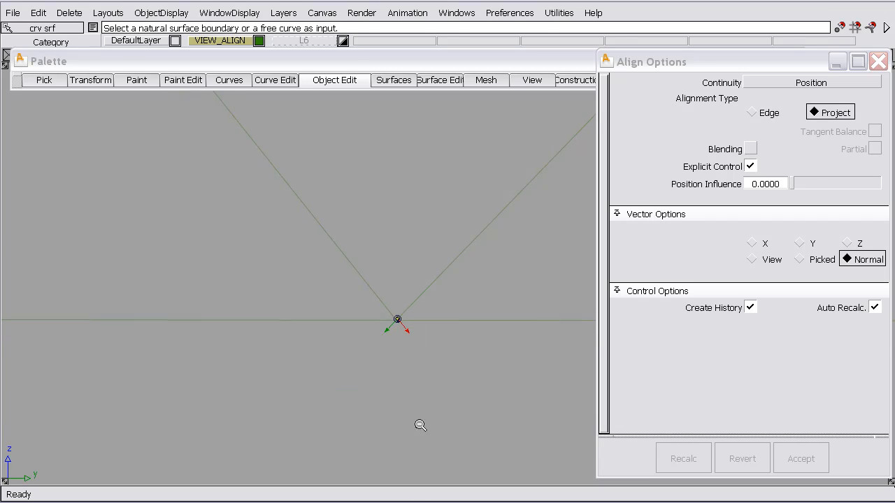
{"action": "left_click_drag", "start_coordinate": [420, 219], "coordinate": [445, 277], "text": "alt+shift"}
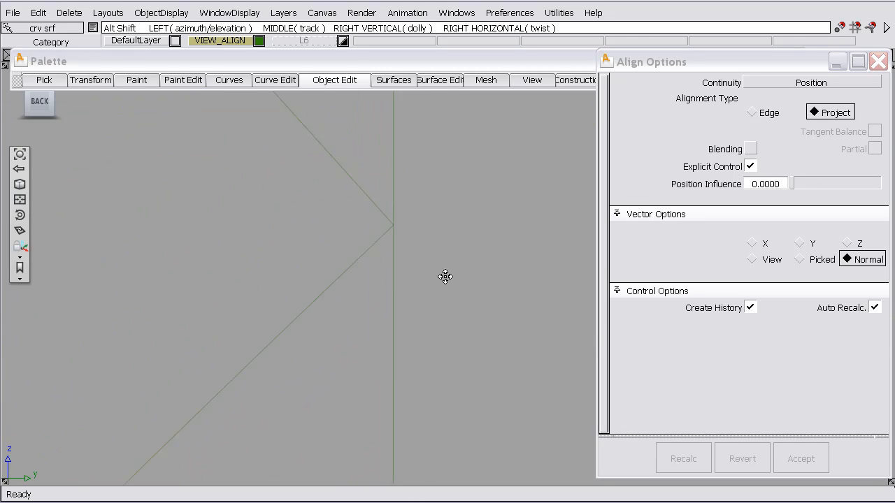
{"action": "middle_click_drag", "start_coordinate": [445, 277], "coordinate": [427, 242], "text": "alt+shift"}
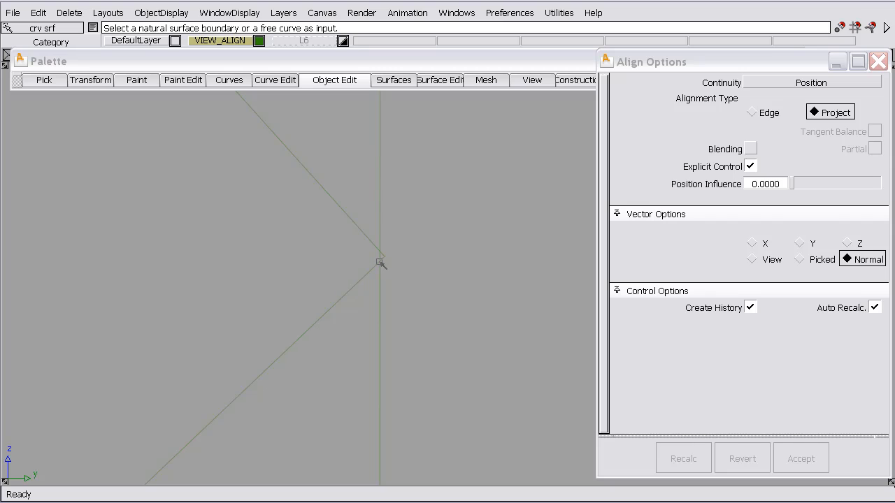
Try to extend the strip's upper-right end edge by about 0.42 mm, and undo the extension
{"action": "left_click", "coordinate": [350, 82]}
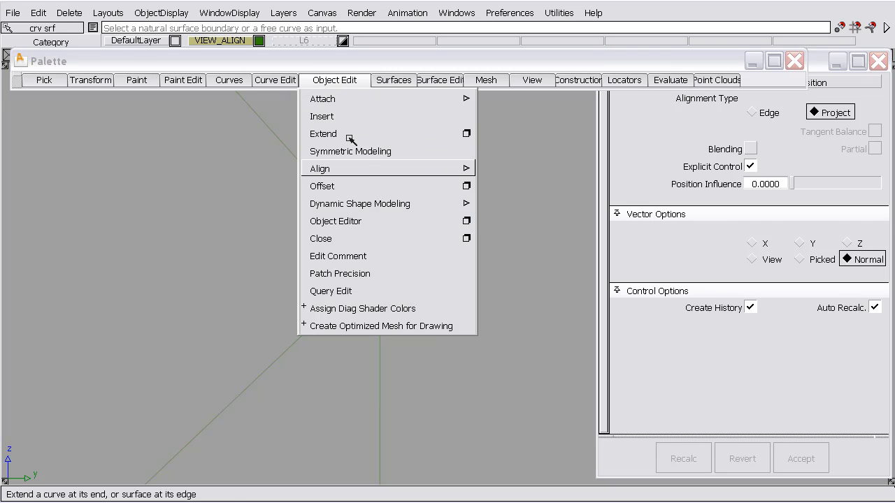
{"action": "left_click", "coordinate": [339, 134]}
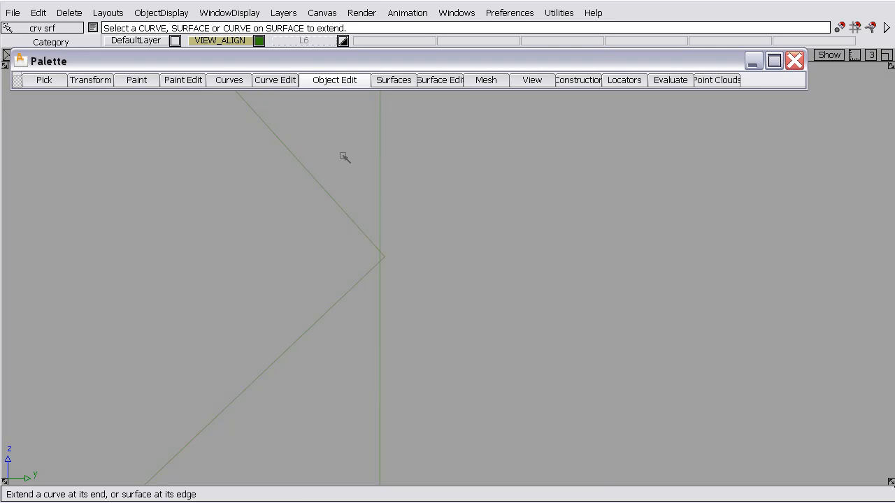
{"action": "left_click", "coordinate": [336, 205]}
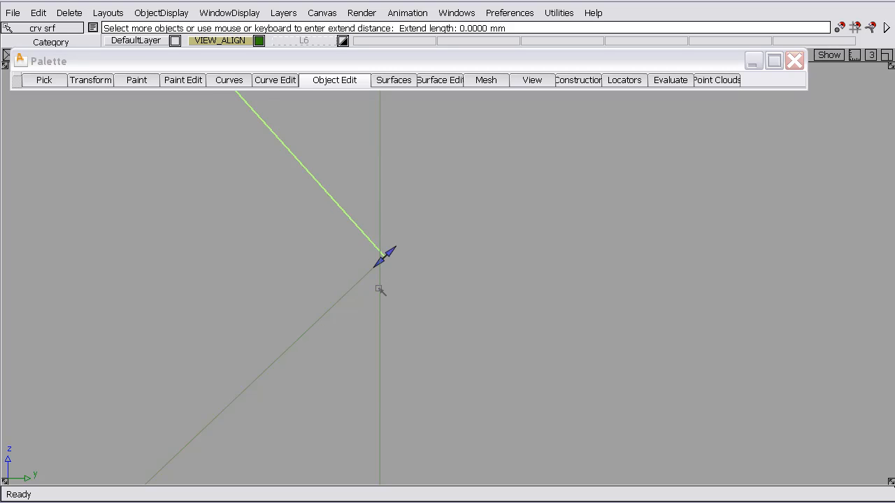
{"action": "left_click_drag", "start_coordinate": [380, 290], "coordinate": [377, 236]}
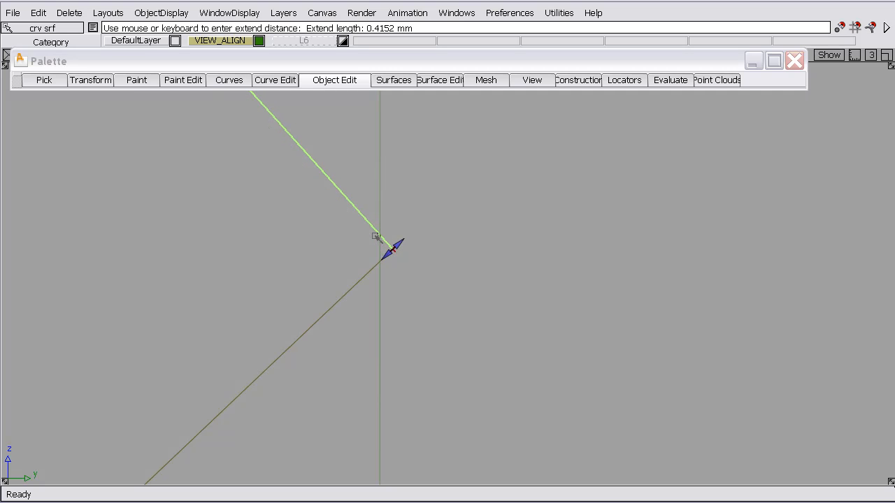
{"action": "key", "text": "ctrl+z"}
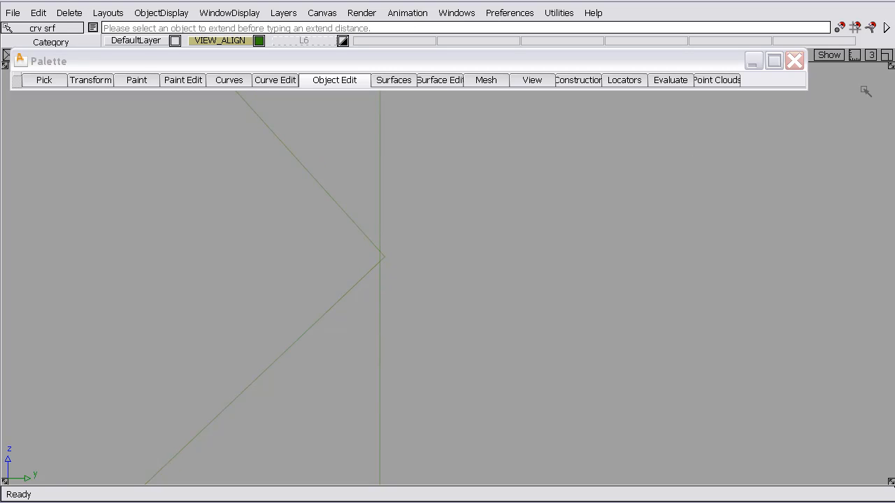
Enable snapping to projected and true intersections in the curve snap options
{"action": "left_click", "coordinate": [886, 26]}
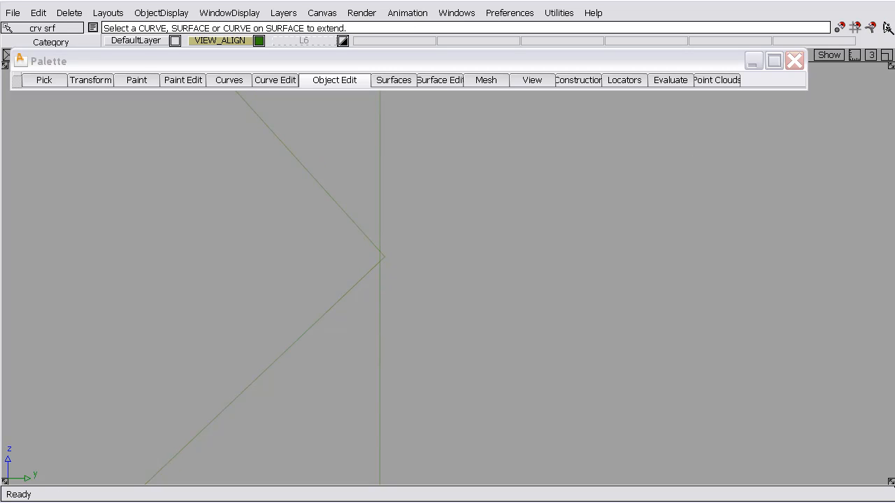
{"action": "left_click_drag", "start_coordinate": [816, 77], "coordinate": [729, 111]}
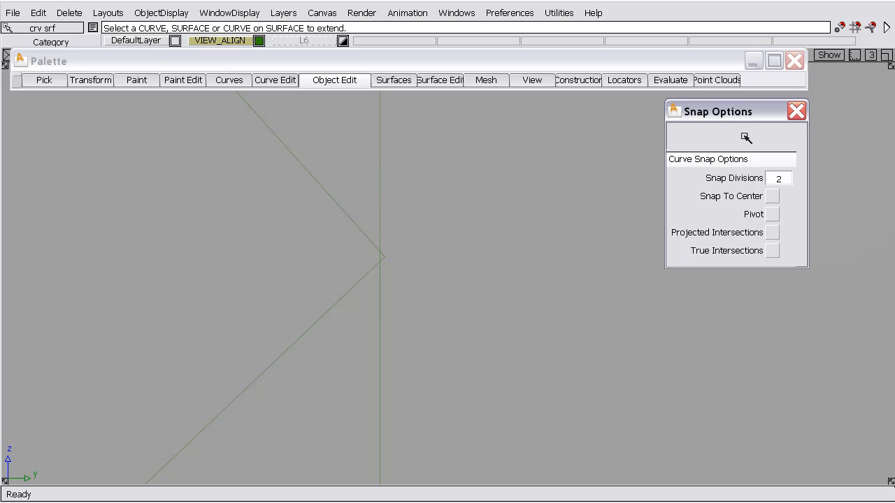
{"action": "left_click", "coordinate": [770, 249]}
{"action": "left_click", "coordinate": [772, 232]}
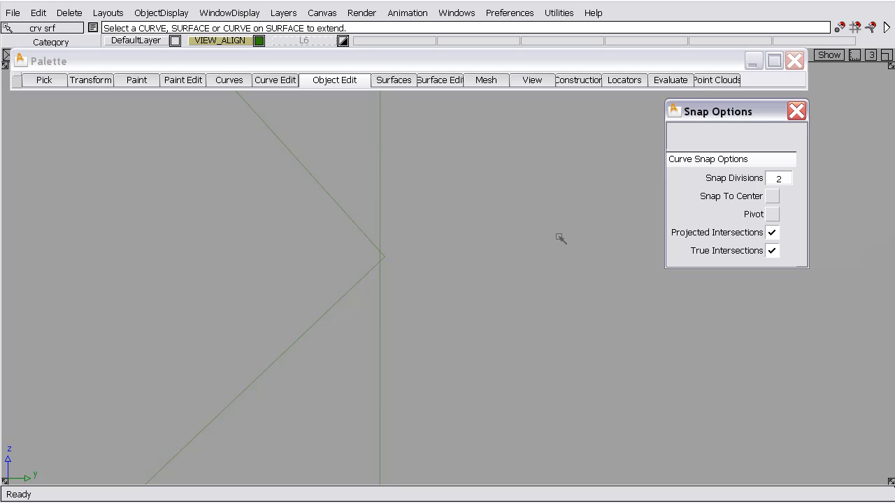
Extend the strip's upper-right end edge by about -0.25 mm, snapping to its long edge's intersection with the large surface's side boundary
{"action": "left_click", "coordinate": [336, 80]}
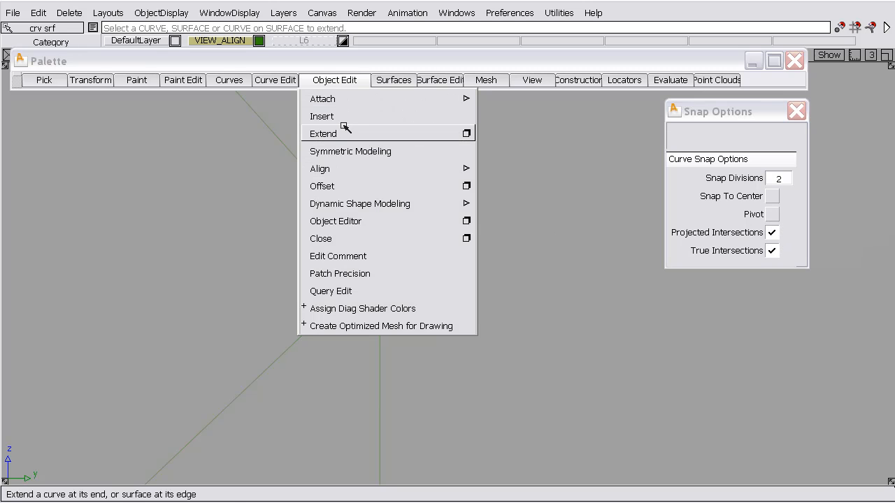
{"action": "left_click", "coordinate": [343, 126]}
{"action": "left_click", "coordinate": [339, 206]}
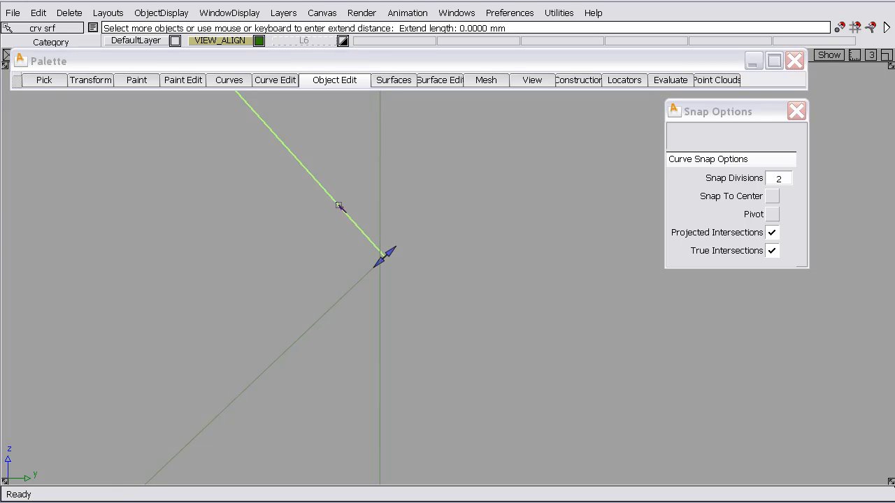
{"action": "left_click_drag", "start_coordinate": [384, 243], "coordinate": [378, 261]}
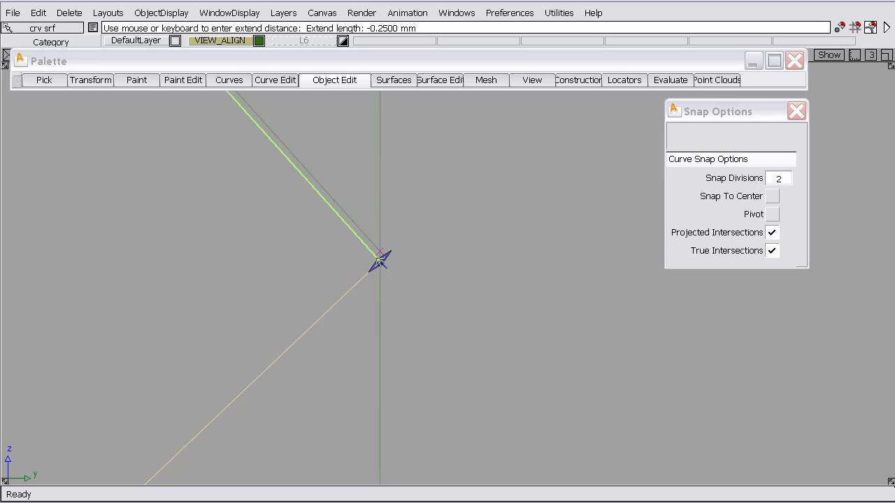
{"action": "left_click_drag", "start_coordinate": [378, 260], "coordinate": [380, 262], "text": "ctrl+alt"}
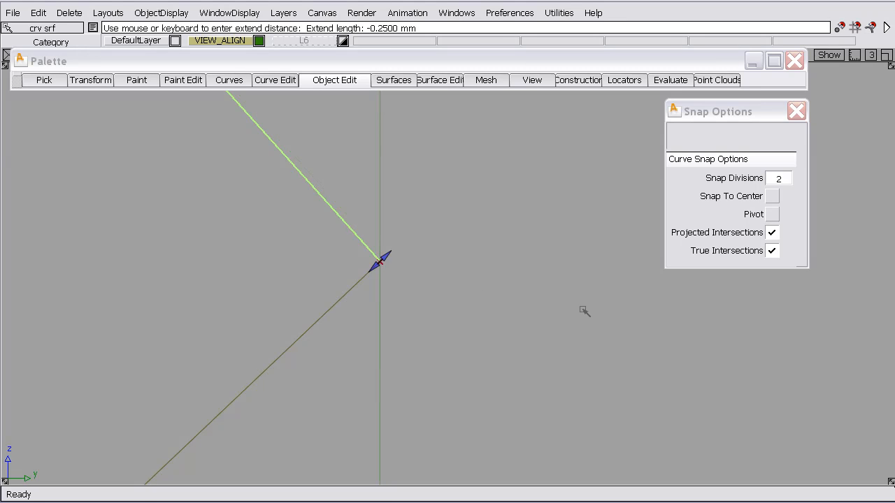
Disable snapping to projected and true intersections and close the snap options
{"action": "left_click", "coordinate": [771, 251]}
{"action": "left_click", "coordinate": [772, 232]}
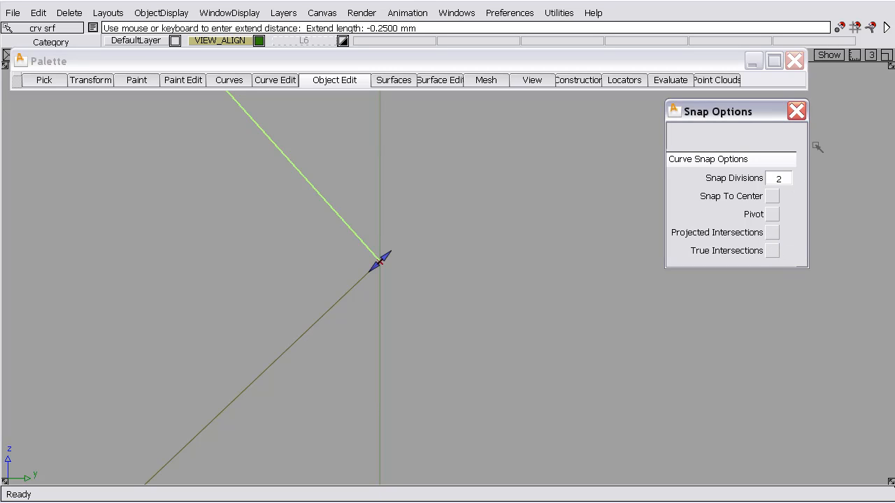
{"action": "left_click", "coordinate": [797, 111]}
Open the Align options and align the strip's lower long edge to the large surface by Position, using Project with the Normal vector
{"action": "right_click_drag", "start_coordinate": [551, 163], "coordinate": [398, 266], "text": "alt+shift"}
{"action": "left_click", "coordinate": [352, 82]}
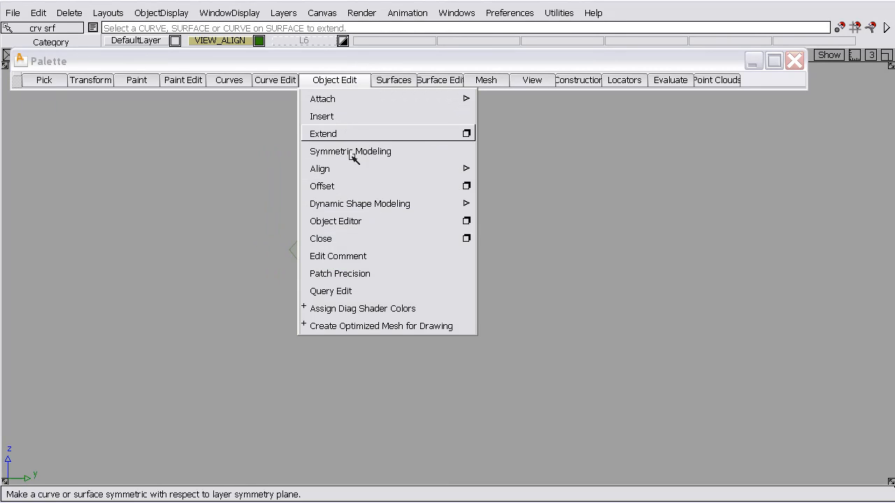
{"action": "mouse_move", "coordinate": [349, 170]}
{"action": "double_click", "coordinate": [507, 171]}
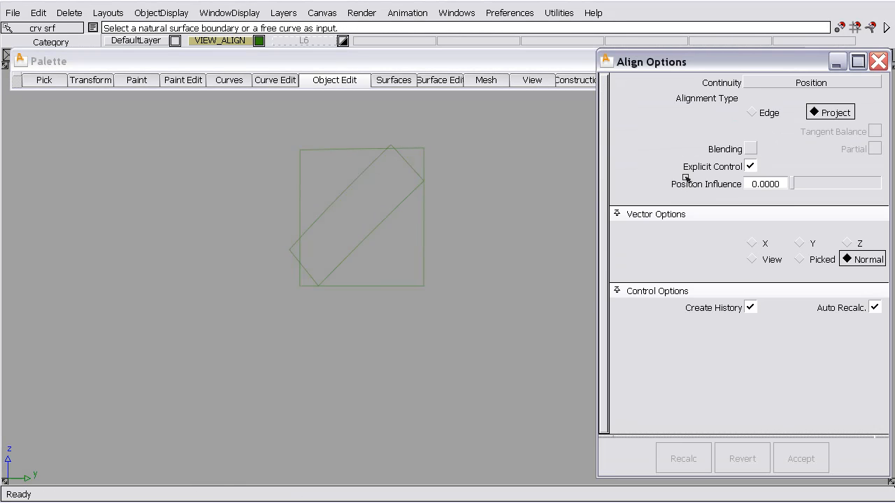
{"action": "left_click", "coordinate": [400, 207]}
{"action": "left_click", "coordinate": [423, 209]}
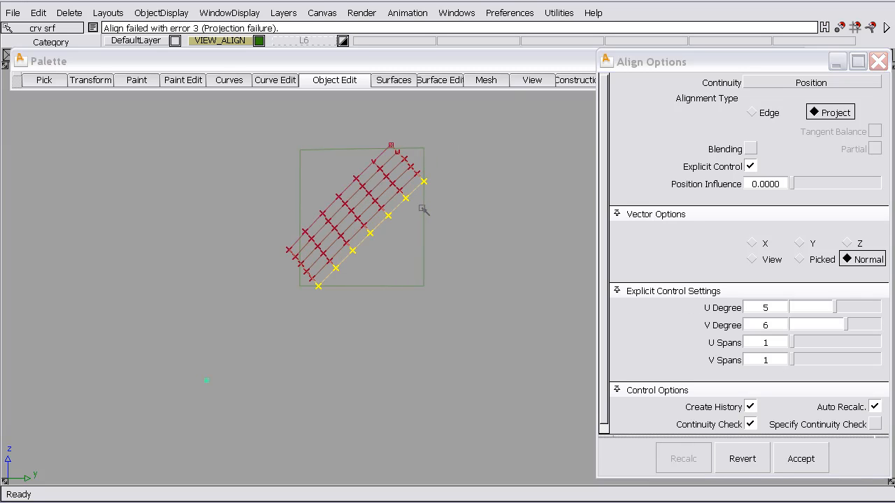
Try the X projection vector on the alignment and return to Normal
{"action": "right_click_drag", "start_coordinate": [436, 204], "coordinate": [455, 206], "text": "alt+shift"}
{"action": "left_click", "coordinate": [758, 245]}
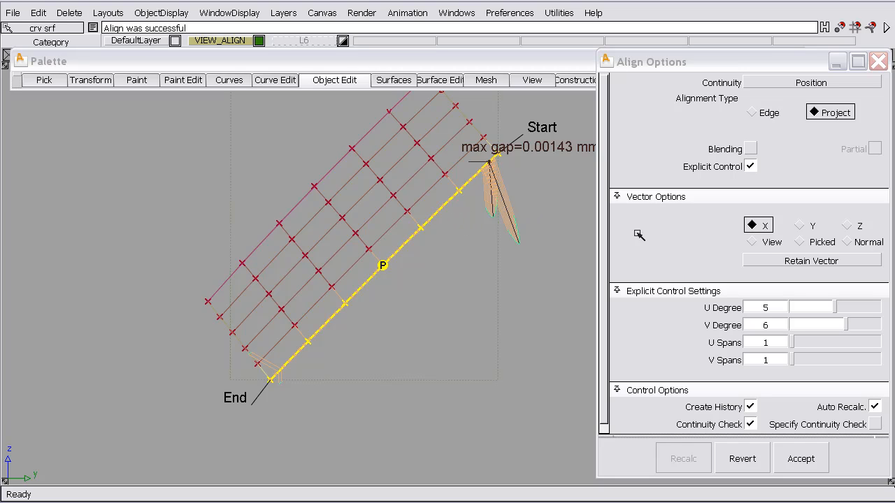
{"action": "left_click", "coordinate": [848, 242]}
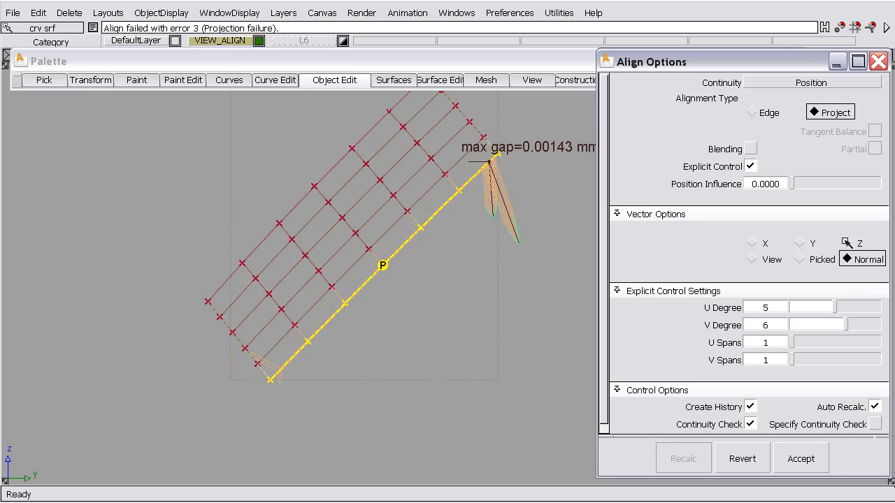
Inspect the Normal-vector projection along the strip's edge from several angles and revert the alignment
{"action": "left_click_drag", "start_coordinate": [361, 390], "coordinate": [452, 225], "text": "alt+shift"}
{"action": "right_click_drag", "start_coordinate": [452, 224], "coordinate": [450, 160], "text": "alt+shift"}
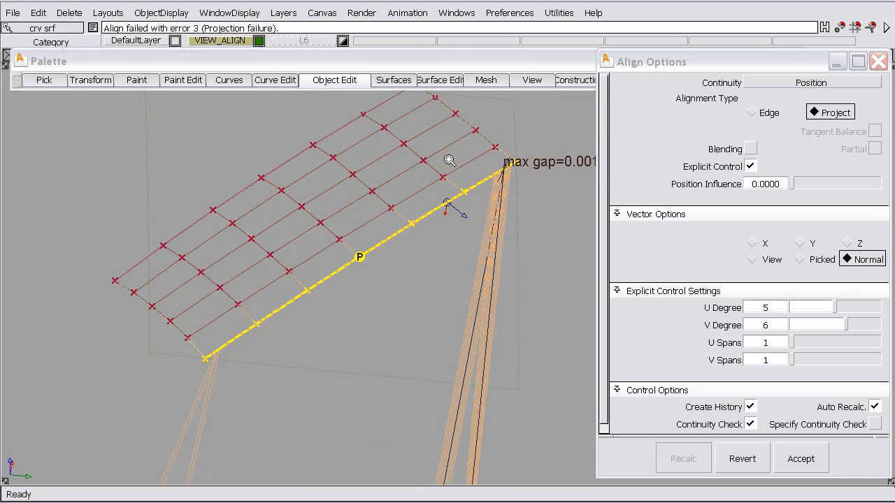
{"action": "left_click_drag", "start_coordinate": [450, 160], "coordinate": [448, 209], "text": "alt+shift"}
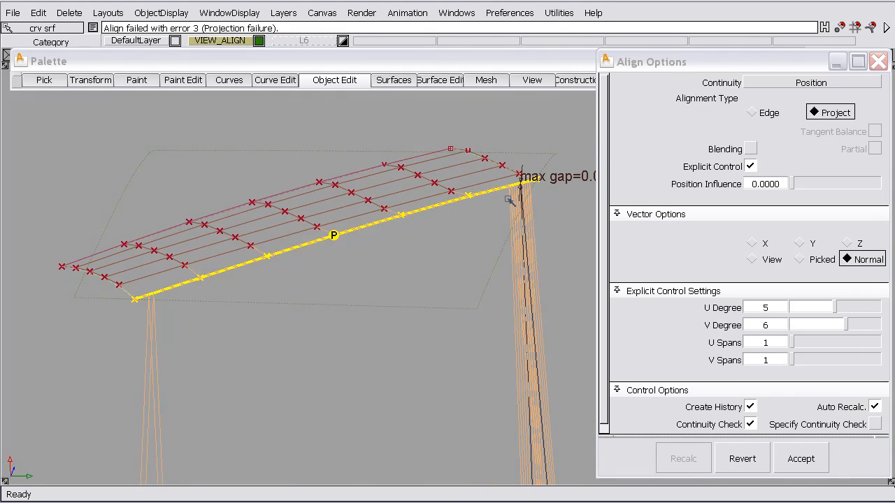
{"action": "left_click_drag", "start_coordinate": [416, 265], "coordinate": [536, 246], "text": "alt+shift"}
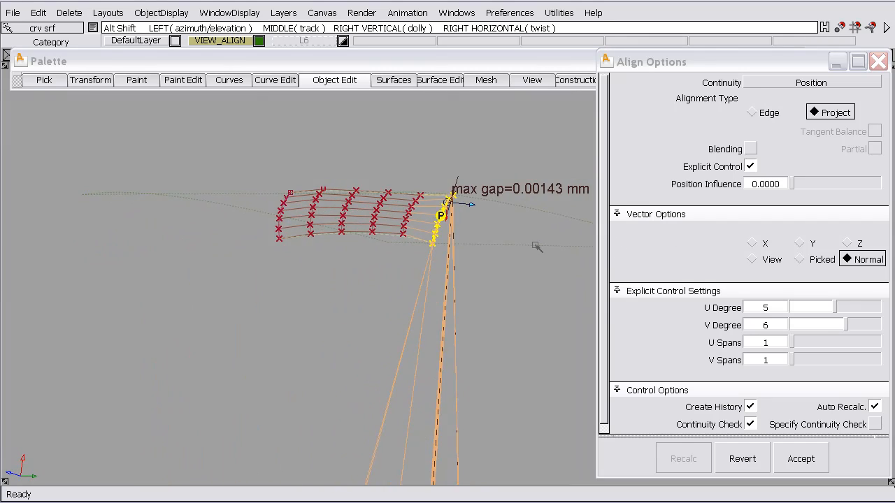
{"action": "right_click_drag", "start_coordinate": [535, 246], "coordinate": [472, 86], "text": "alt+shift"}
{"action": "middle_click_drag", "start_coordinate": [463, 199], "coordinate": [515, 200], "text": "alt+shift"}
{"action": "left_click_drag", "start_coordinate": [515, 200], "coordinate": [464, 183], "text": "alt+shift"}
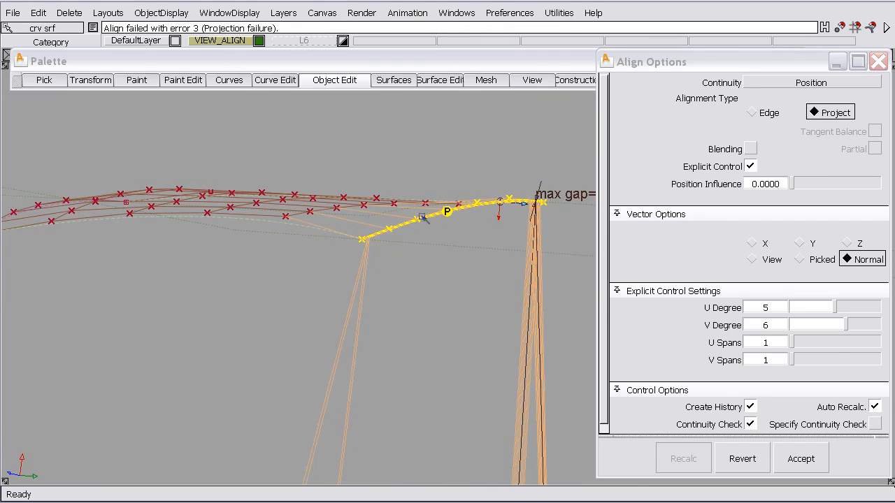
{"action": "left_click", "coordinate": [745, 460]}
Align the strip's lower long edge to the large surface again and set the projection vector to X
{"action": "left_click", "coordinate": [461, 211]}
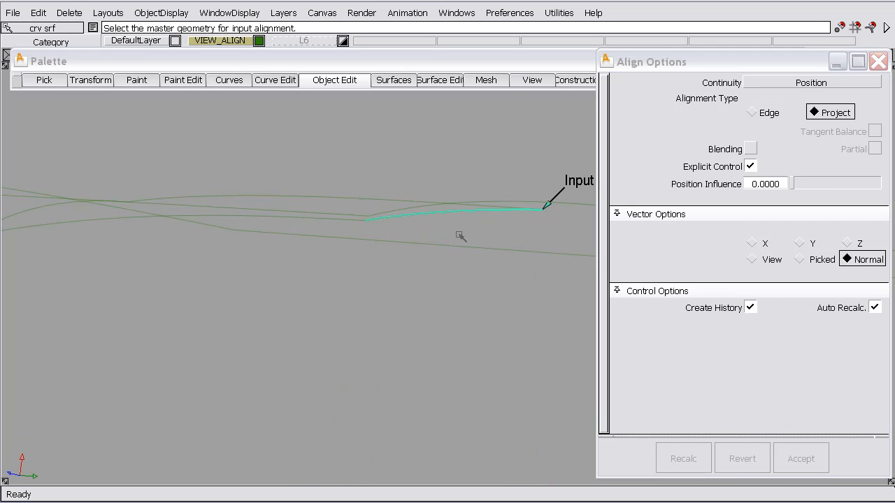
{"action": "left_click", "coordinate": [451, 247]}
{"action": "left_click_drag", "start_coordinate": [456, 248], "coordinate": [599, 250], "text": "alt+shift"}
{"action": "left_click", "coordinate": [759, 244]}
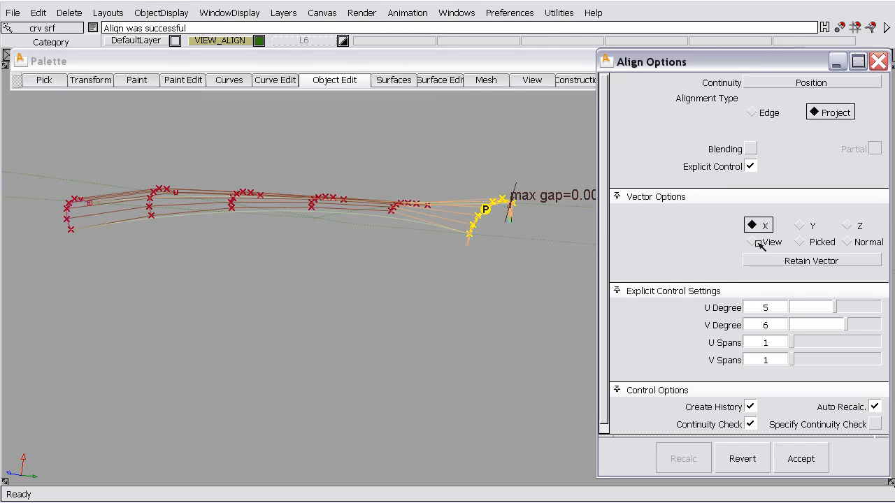
{"action": "left_click_drag", "start_coordinate": [503, 240], "coordinate": [472, 295], "text": "alt+shift"}
{"action": "middle_click_drag", "start_coordinate": [472, 294], "coordinate": [417, 290], "text": "alt+shift"}
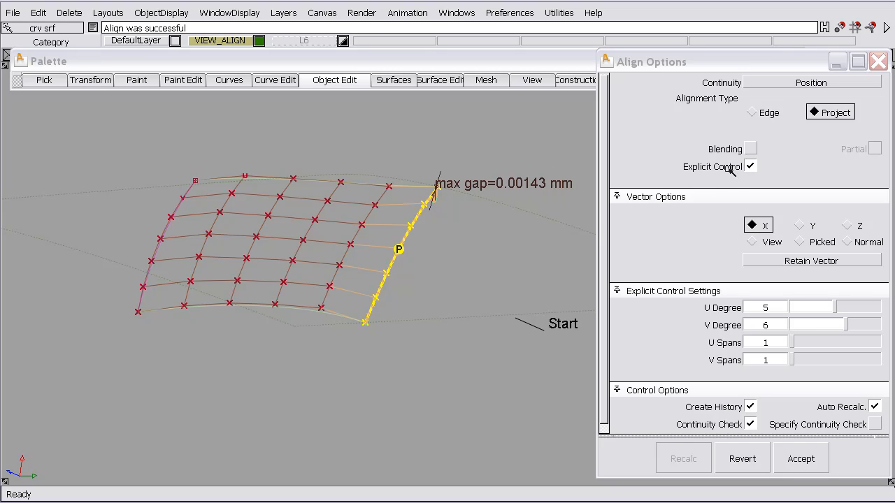
{"action": "left_click", "coordinate": [849, 326]}
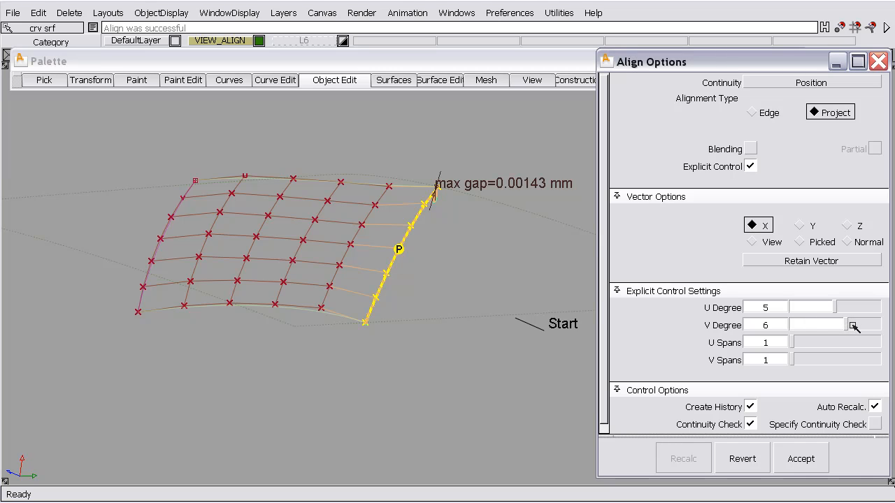
{"action": "left_click_drag", "start_coordinate": [852, 325], "coordinate": [852, 327]}
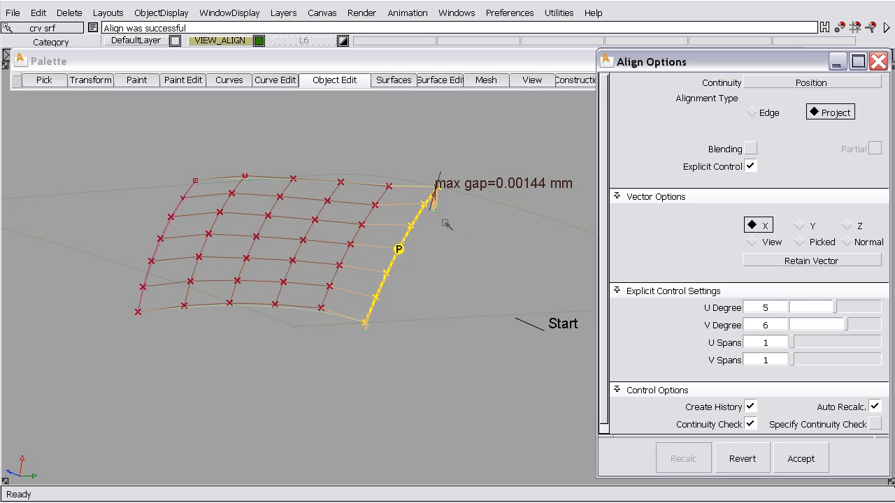
{"action": "left_click_drag", "start_coordinate": [445, 224], "coordinate": [477, 201], "text": "alt+shift"}
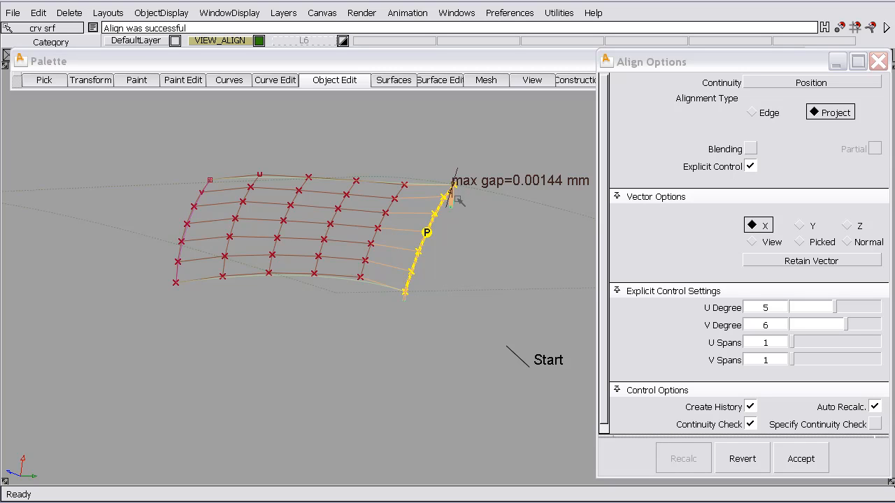
{"action": "left_click_drag", "start_coordinate": [450, 214], "coordinate": [405, 193], "text": "alt+shift"}
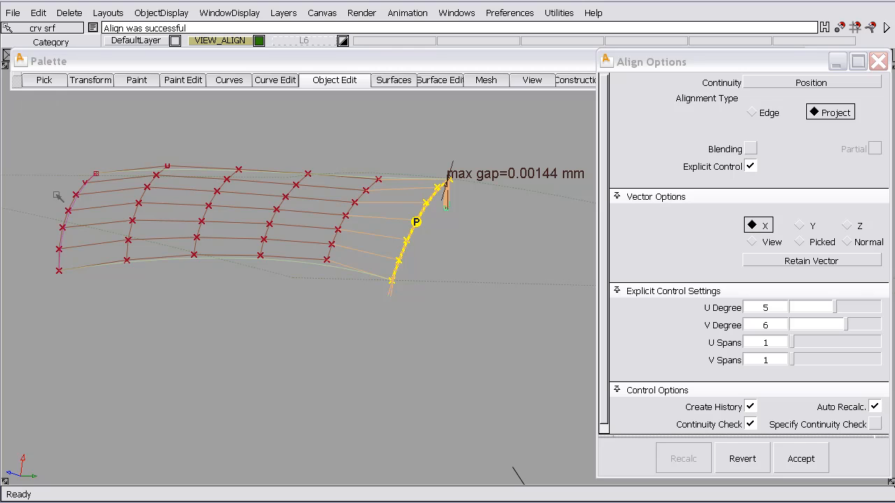
{"action": "left_click_drag", "start_coordinate": [409, 163], "coordinate": [468, 189], "text": "alt+shift"}
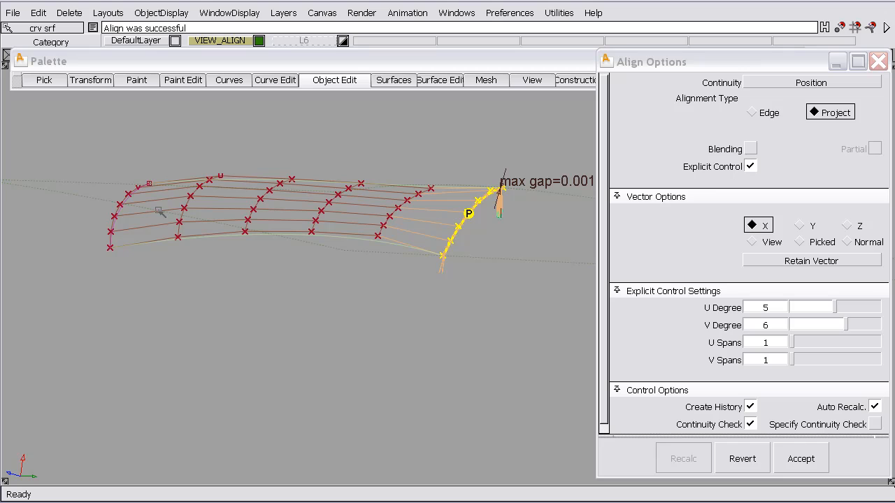
Enable Blending on the alignment with 5 extra CV rows and a blend factor of 0
{"action": "left_click", "coordinate": [752, 149]}
{"action": "left_click_drag", "start_coordinate": [789, 219], "coordinate": [827, 212]}
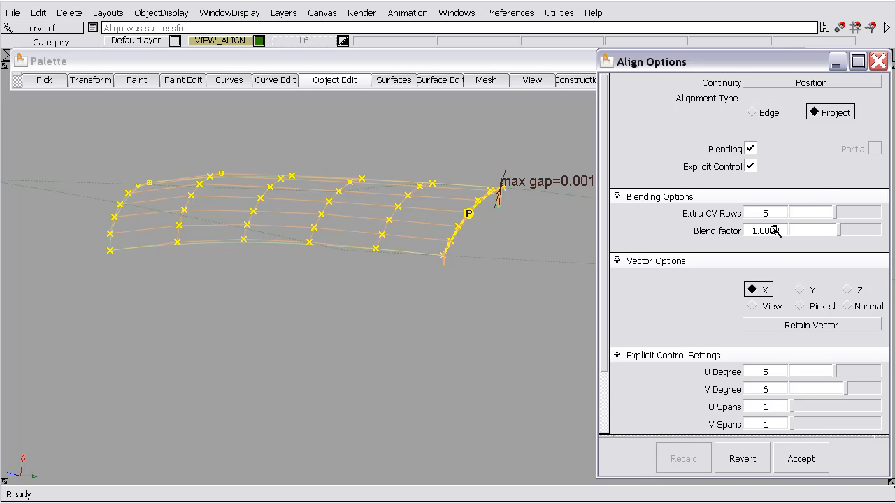
{"action": "type", "text": "0"}
{"action": "key", "text": "Return"}
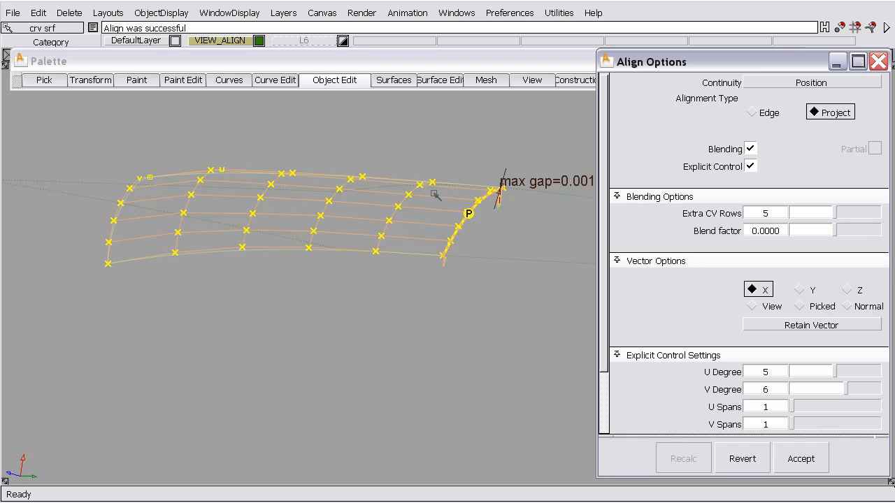
Examine the blended strip's CV distribution and its projected edge against the large surface from several angles
{"action": "mouse_move", "coordinate": [379, 208]}
{"action": "left_mouse_down", "text": "alt+shift"}
{"action": "mouse_move", "coordinate": [391, 216]}
{"action": "mouse_move", "coordinate": [385, 242]}
{"action": "mouse_move", "coordinate": [375, 167]}
{"action": "mouse_move", "coordinate": [383, 208]}
{"action": "mouse_move", "coordinate": [403, 214]}
{"action": "mouse_move", "coordinate": [367, 218]}
{"action": "left_mouse_up", "text": "alt+shift"}
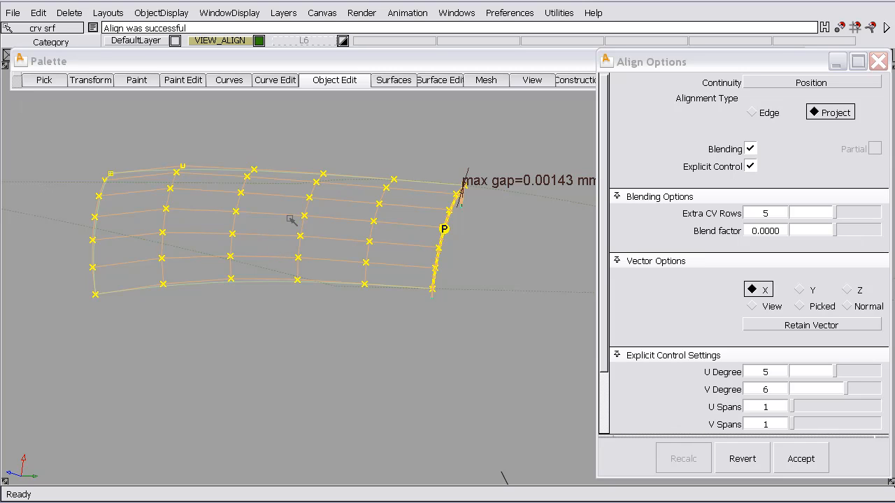
{"action": "left_click_drag", "start_coordinate": [436, 261], "coordinate": [443, 222], "text": "alt+shift"}
{"action": "right_click_drag", "start_coordinate": [442, 222], "coordinate": [426, 228], "text": "alt+shift"}
{"action": "left_click", "coordinate": [429, 227], "text": "alt+shift"}
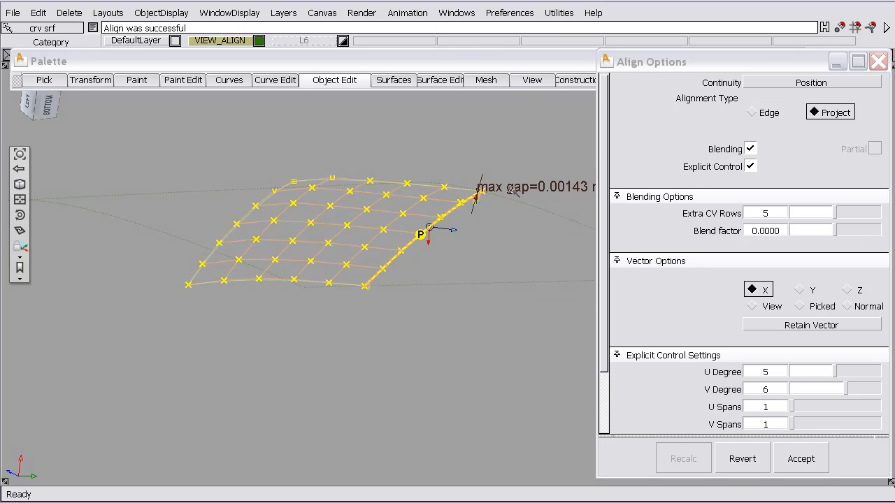
{"action": "left_click_drag", "start_coordinate": [429, 227], "coordinate": [350, 237], "text": "alt+shift"}
{"action": "right_click_drag", "start_coordinate": [350, 237], "coordinate": [316, 277], "text": "alt+shift"}
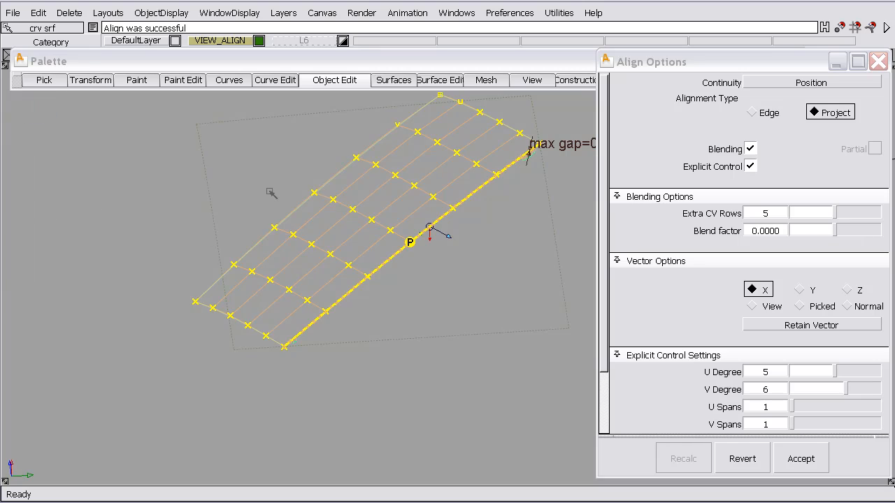
{"action": "right_click_drag", "start_coordinate": [268, 190], "coordinate": [253, 208], "text": "alt+shift"}
{"action": "middle_click_drag", "start_coordinate": [385, 234], "coordinate": [325, 266], "text": "alt+shift"}
{"action": "left_click_drag", "start_coordinate": [325, 266], "coordinate": [312, 446], "text": "alt+shift"}
{"action": "middle_click_drag", "start_coordinate": [326, 312], "coordinate": [315, 347], "text": "alt+shift"}
{"action": "left_click_drag", "start_coordinate": [315, 347], "coordinate": [320, 345], "text": "alt+shift"}
Deselect the strip, then show the Control Panel in place of the Align options
{"action": "left_click_drag", "start_coordinate": [395, 308], "coordinate": [406, 283], "text": "ctrl+shift"}
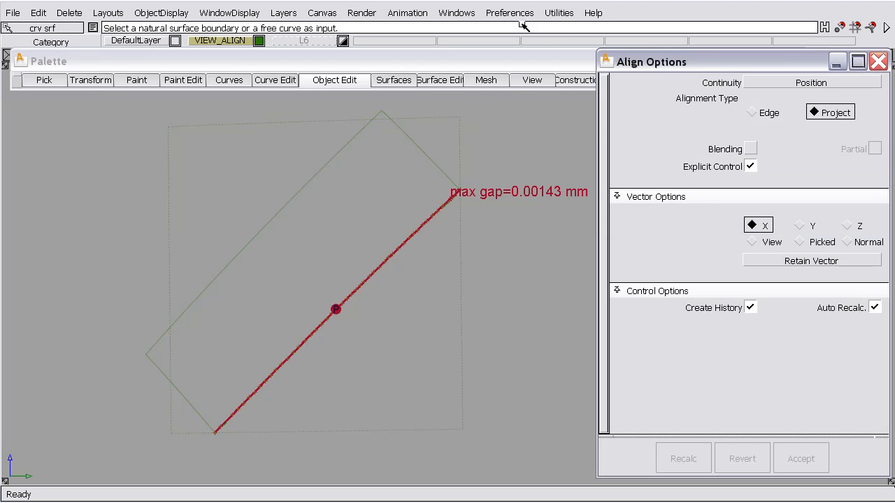
{"action": "left_click", "coordinate": [467, 13]}
{"action": "left_click", "coordinate": [429, 66]}
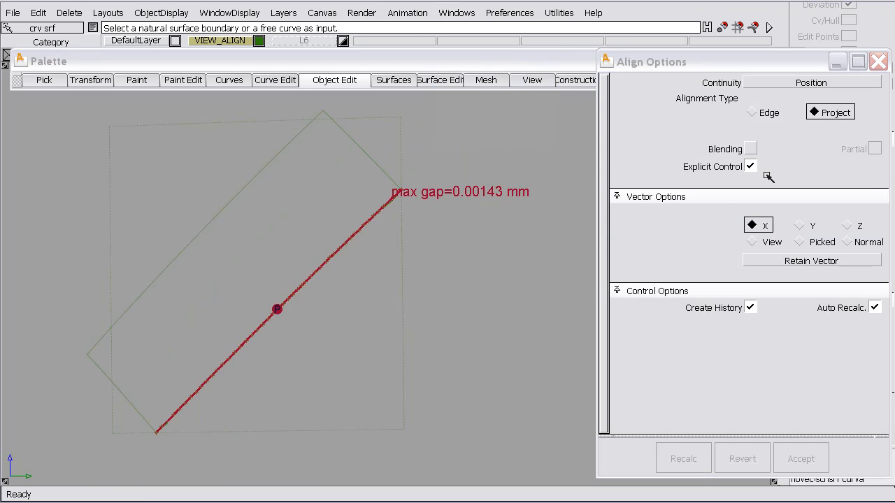
{"action": "left_click", "coordinate": [878, 62]}
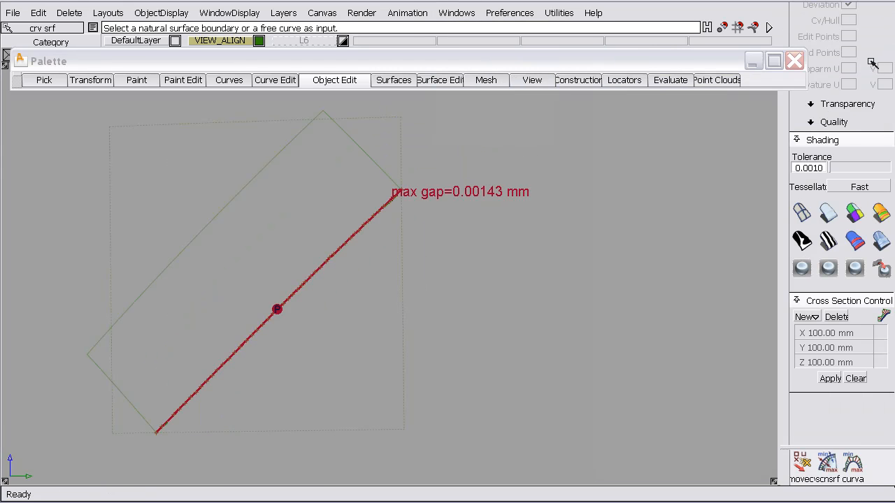
Move the strip's second crosswise CV row from its upper-right end with the CV move tool
{"action": "left_click", "coordinate": [802, 463]}
{"action": "left_click", "coordinate": [354, 141]}
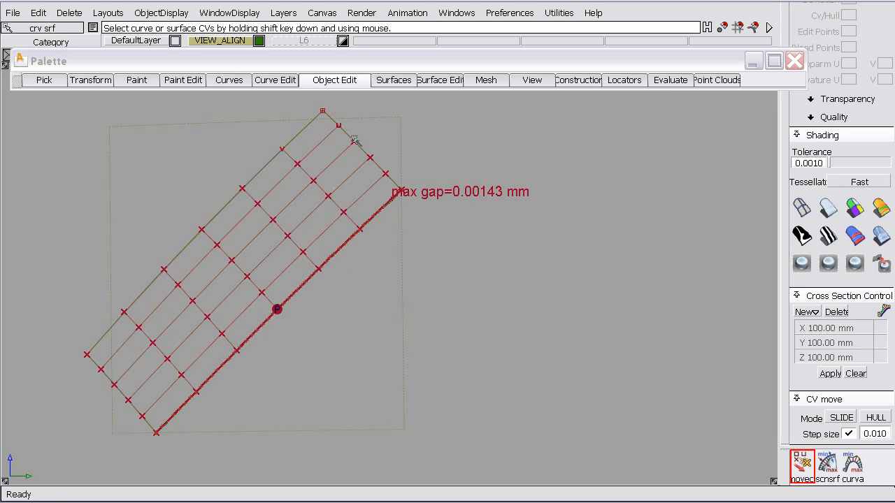
{"action": "left_click_drag", "start_coordinate": [323, 188], "coordinate": [517, 245], "text": "alt+shift"}
{"action": "left_click", "coordinate": [509, 249]}
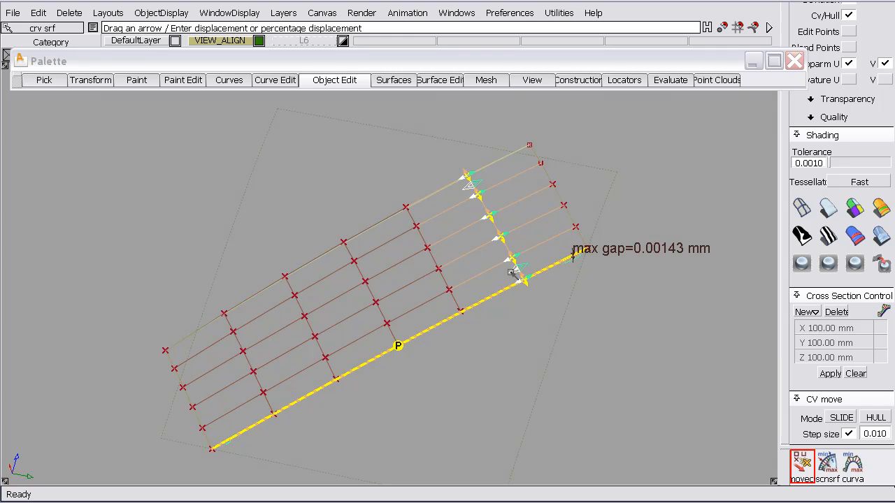
{"action": "left_click", "coordinate": [491, 240]}
{"action": "left_click_drag", "start_coordinate": [493, 239], "coordinate": [548, 186]}
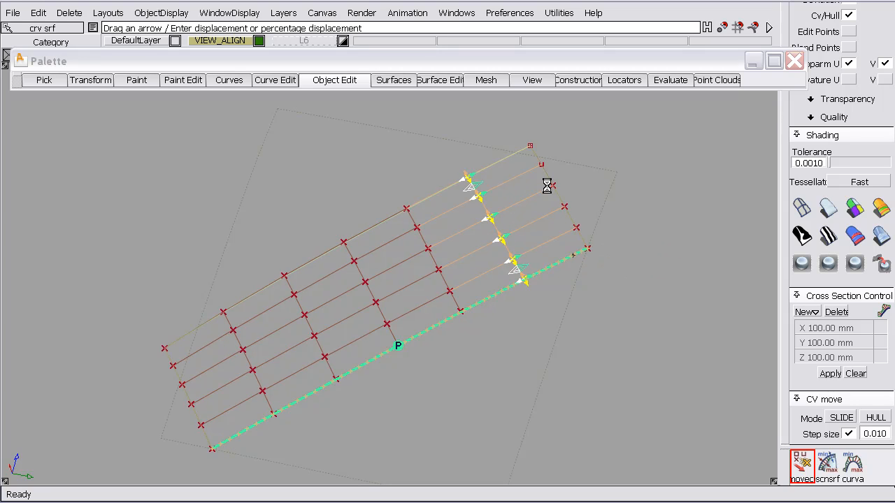
Leave the CV move tool, pick the strip to display its CVs and hulls, and clear the selection
{"action": "left_click_drag", "start_coordinate": [486, 280], "coordinate": [571, 316], "text": "alt+shift"}
{"action": "right_click_drag", "start_coordinate": [571, 315], "coordinate": [556, 147], "text": "alt+shift"}
{"action": "middle_click_drag", "start_coordinate": [531, 264], "coordinate": [705, 220], "text": "alt+shift"}
{"action": "left_click_drag", "start_coordinate": [632, 299], "coordinate": [557, 302], "text": "alt+shift"}
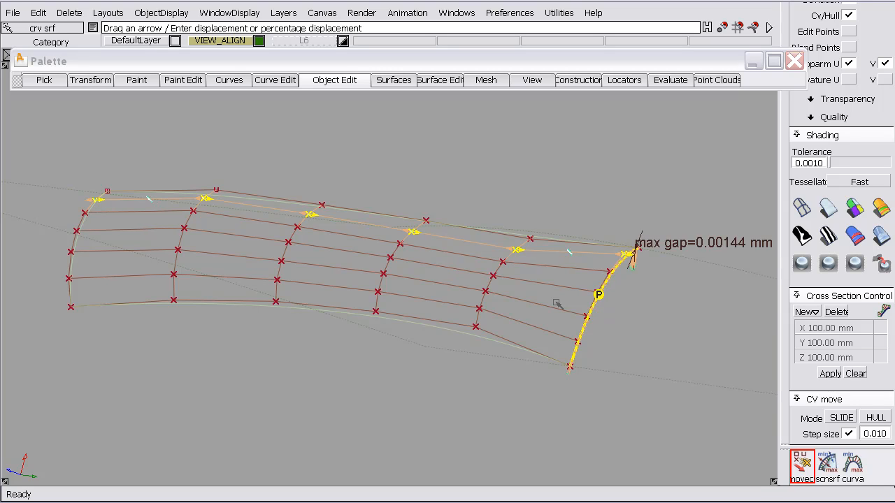
{"action": "key", "text": "ctrl+h"}
{"action": "left_click_drag", "start_coordinate": [636, 306], "coordinate": [493, 256], "text": "ctrl+shift"}
{"action": "left_click", "coordinate": [366, 214]}
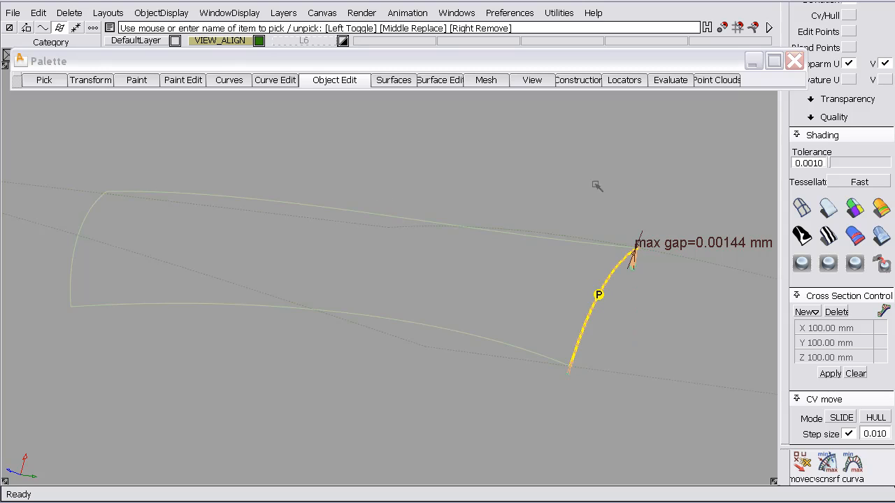
{"action": "left_click", "coordinate": [849, 13]}
{"action": "left_click_drag", "start_coordinate": [486, 333], "coordinate": [488, 303], "text": "ctrl+shift"}
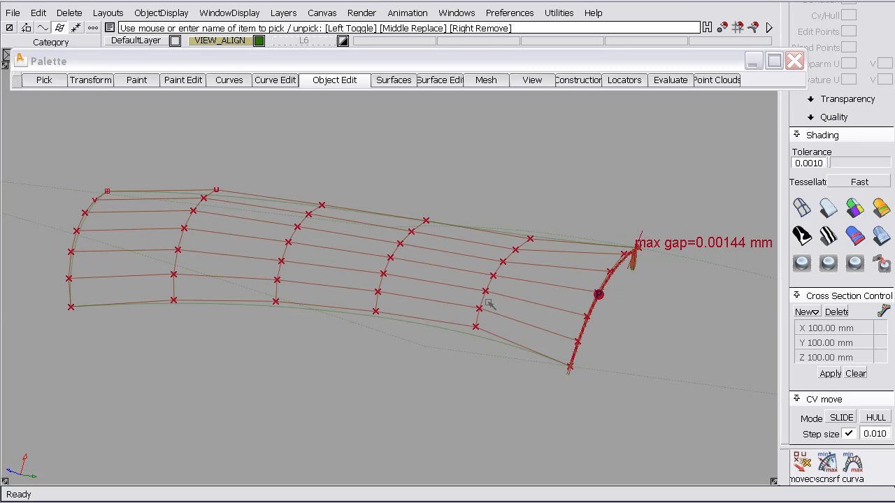
Reopen the strip's alignment with Query Edit and revert it
{"action": "middle_click_drag", "start_coordinate": [473, 260], "coordinate": [474, 278], "text": "ctrl+shift"}
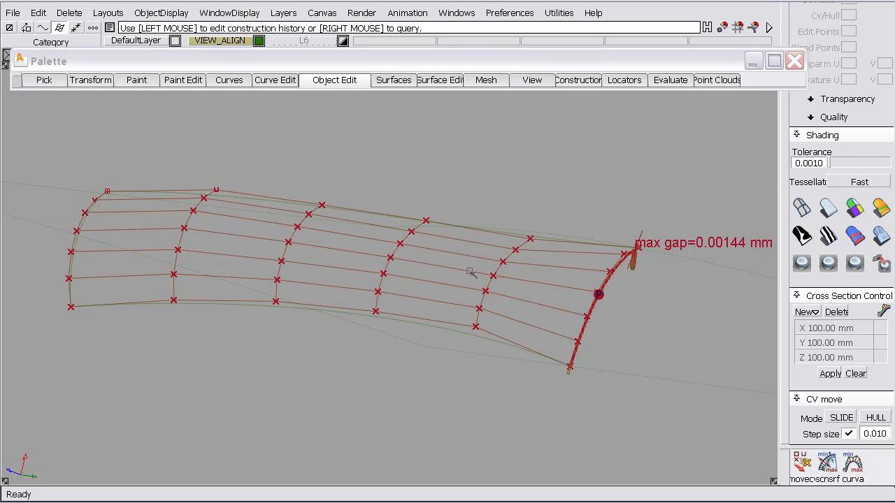
{"action": "left_click", "coordinate": [470, 272]}
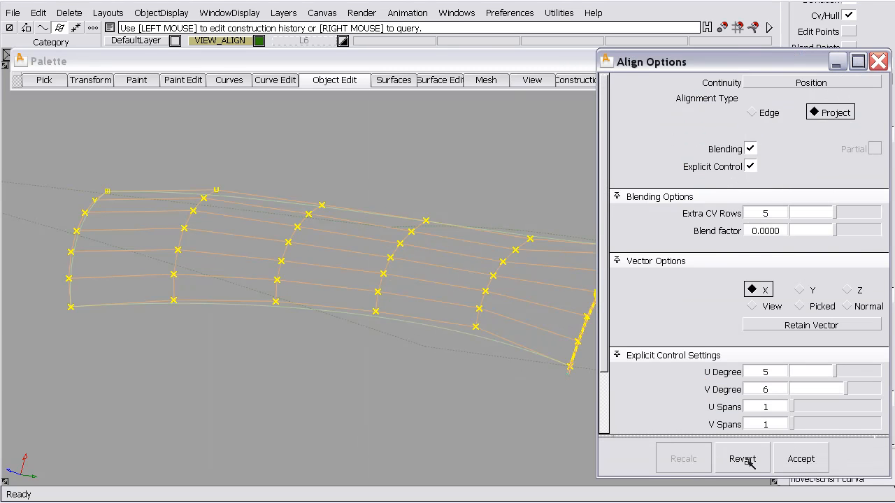
{"action": "left_click", "coordinate": [742, 459]}
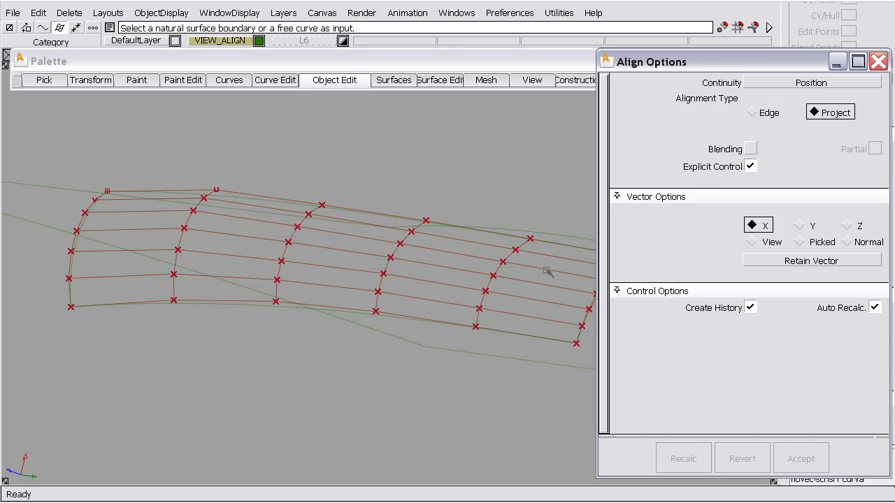
{"action": "right_click_drag", "start_coordinate": [562, 160], "coordinate": [455, 198], "text": "alt+shift"}
{"action": "middle_click_drag", "start_coordinate": [455, 198], "coordinate": [434, 197], "text": "alt+shift"}
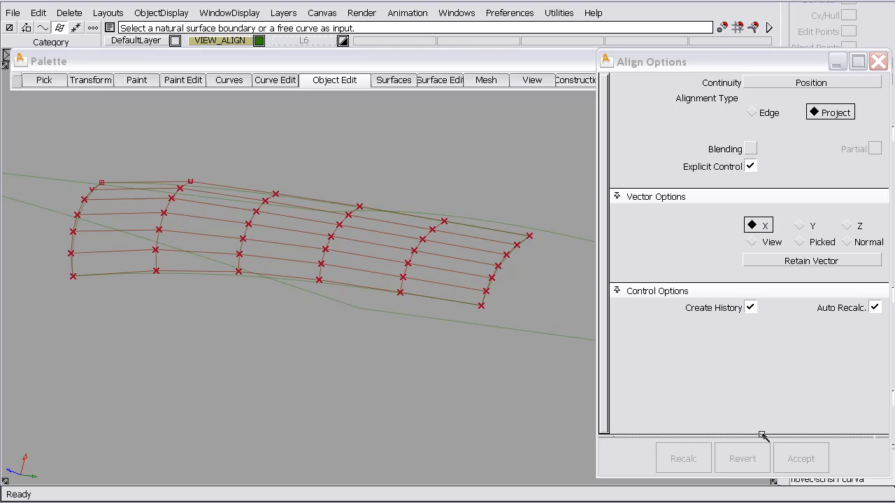
Align the strip's long edge to the large surface by X projection with blending, 5 extra CV rows and blend factor 0, and accept it
{"action": "left_click", "coordinate": [506, 261]}
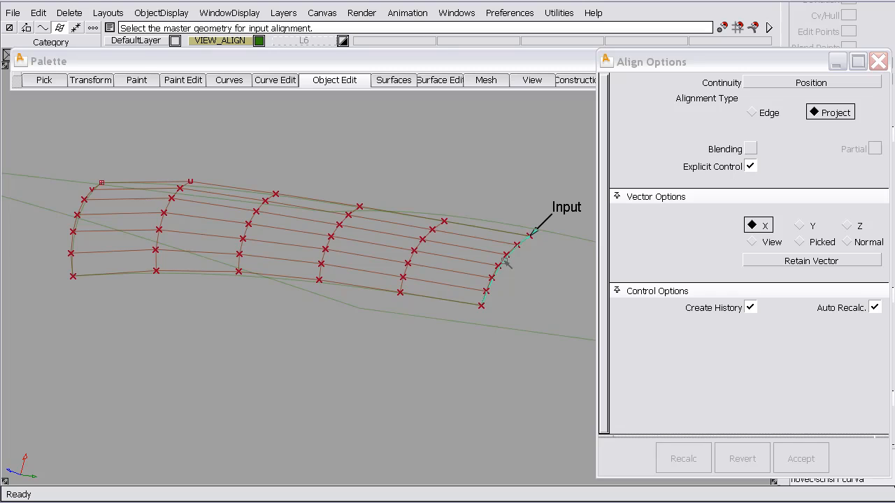
{"action": "left_click", "coordinate": [493, 327]}
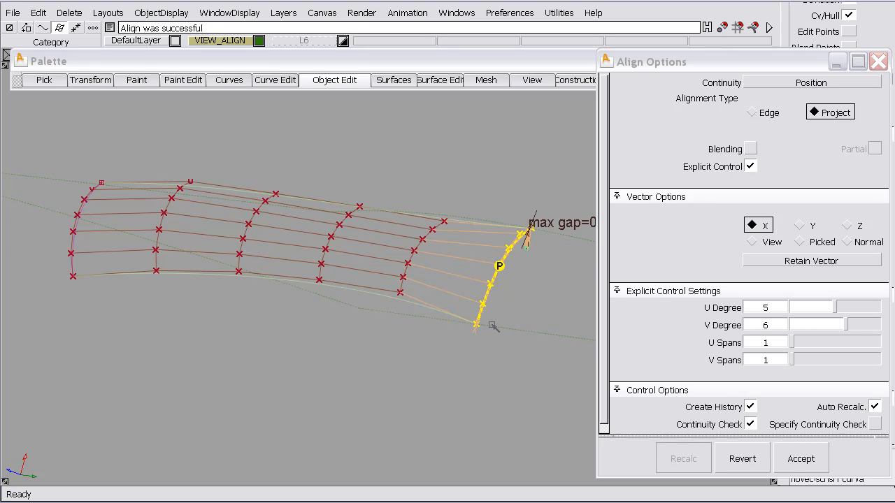
{"action": "left_click", "coordinate": [750, 149]}
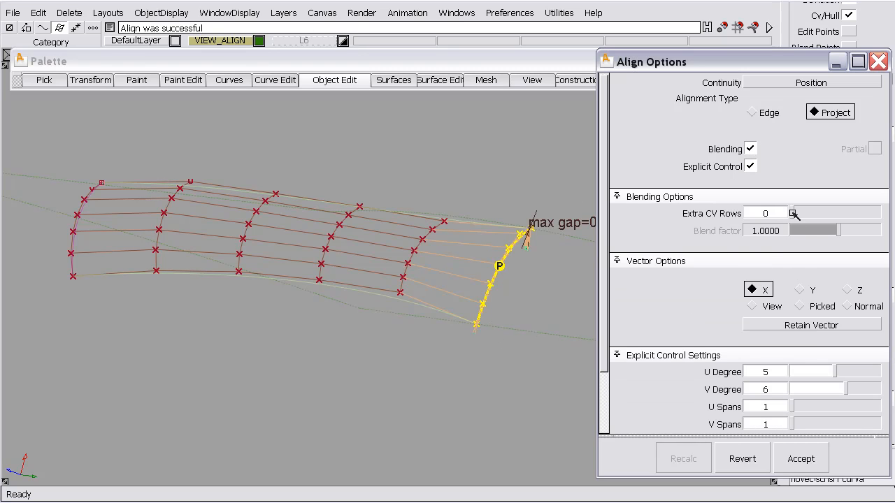
{"action": "left_click_drag", "start_coordinate": [794, 215], "coordinate": [728, 236]}
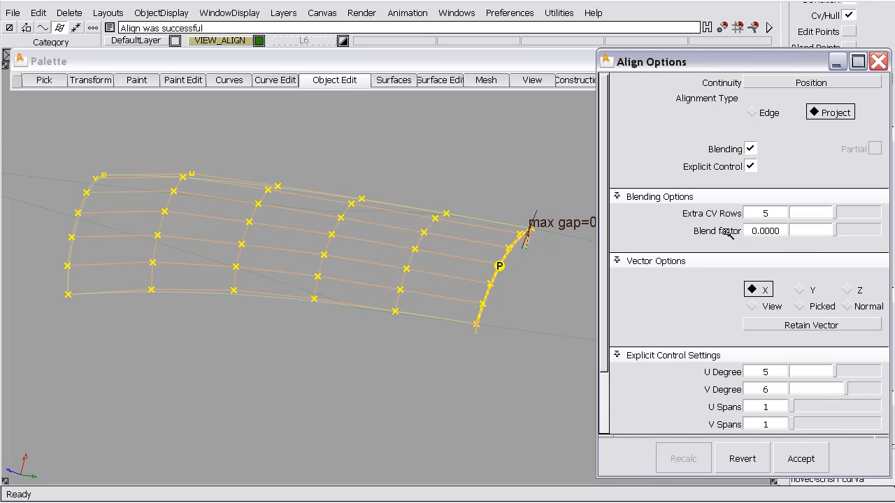
{"action": "left_click_drag", "start_coordinate": [456, 175], "coordinate": [368, 229], "text": "alt+shift"}
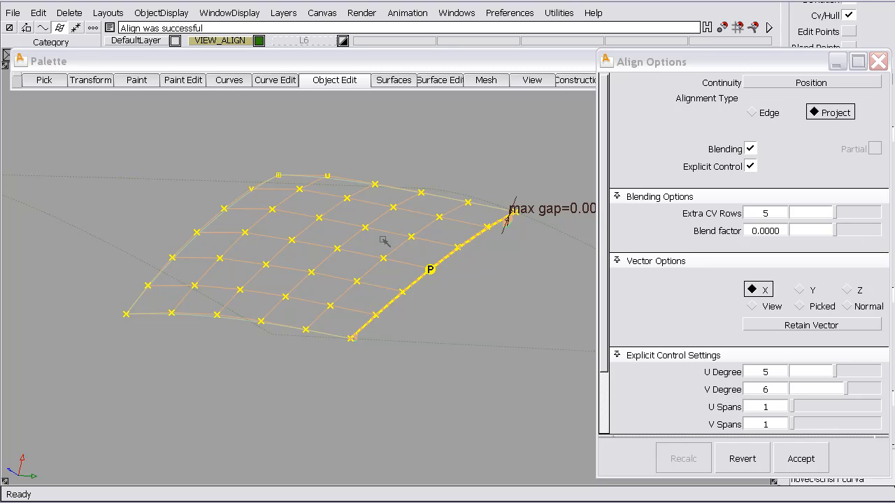
{"action": "left_click", "coordinate": [801, 459]}
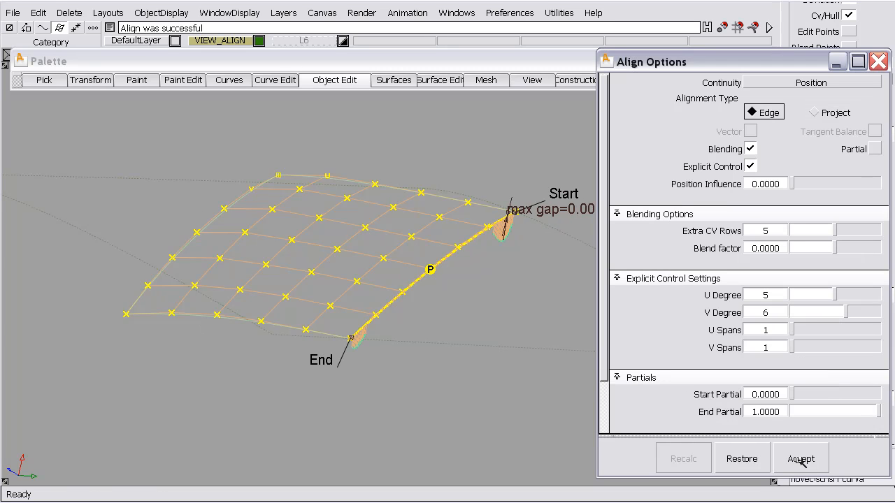
Switch the strip's alignment type back to Project and close the Align options
{"action": "right_click_drag", "start_coordinate": [501, 278], "coordinate": [473, 271], "text": "alt+shift"}
{"action": "middle_click_drag", "start_coordinate": [472, 271], "coordinate": [415, 286], "text": "alt+shift"}
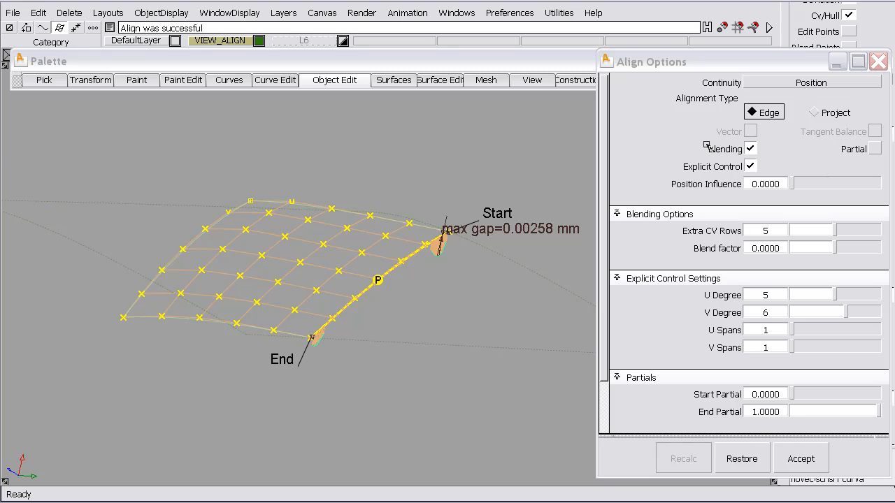
{"action": "left_click", "coordinate": [816, 112]}
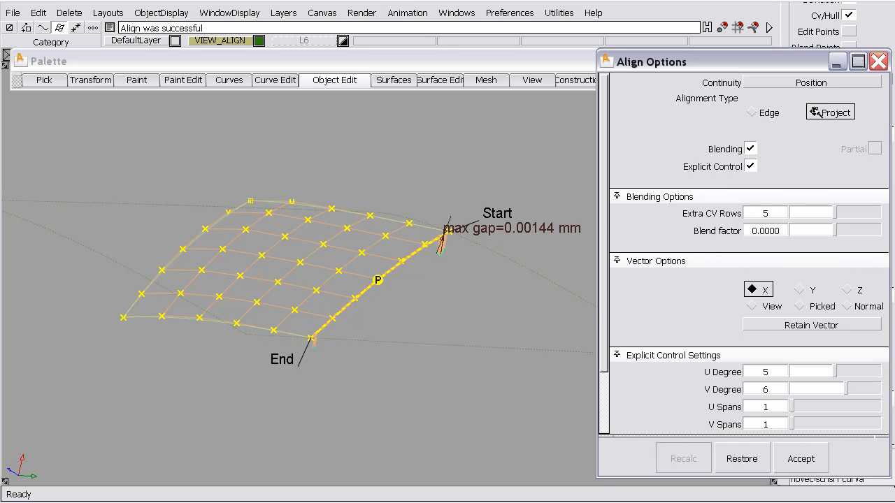
{"action": "left_click", "coordinate": [879, 62]}
Nudge the second crosswise CV row from the strip's upper-right end using the CV move tool with a 0.010 step size
{"action": "left_click_drag", "start_coordinate": [609, 154], "coordinate": [727, 465], "text": "alt+shift"}
{"action": "left_click", "coordinate": [803, 467]}
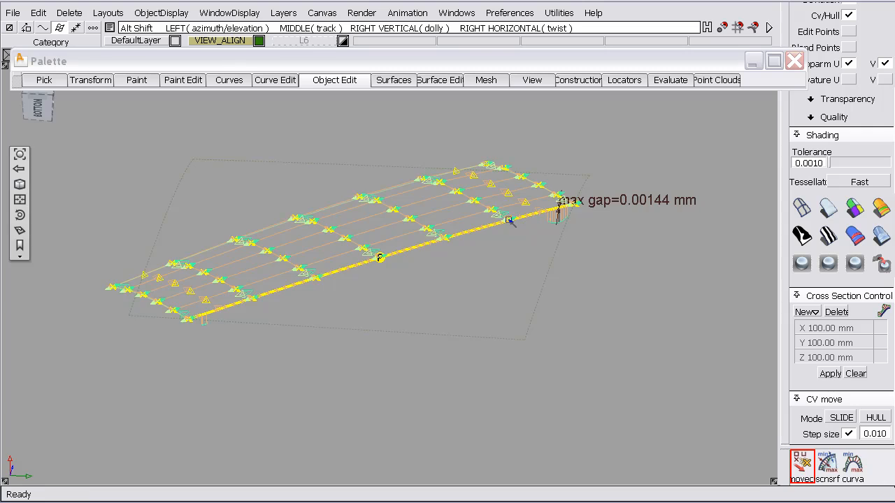
{"action": "right_click_drag", "start_coordinate": [510, 223], "coordinate": [505, 114], "text": "alt+shift"}
{"action": "left_click", "coordinate": [450, 170]}
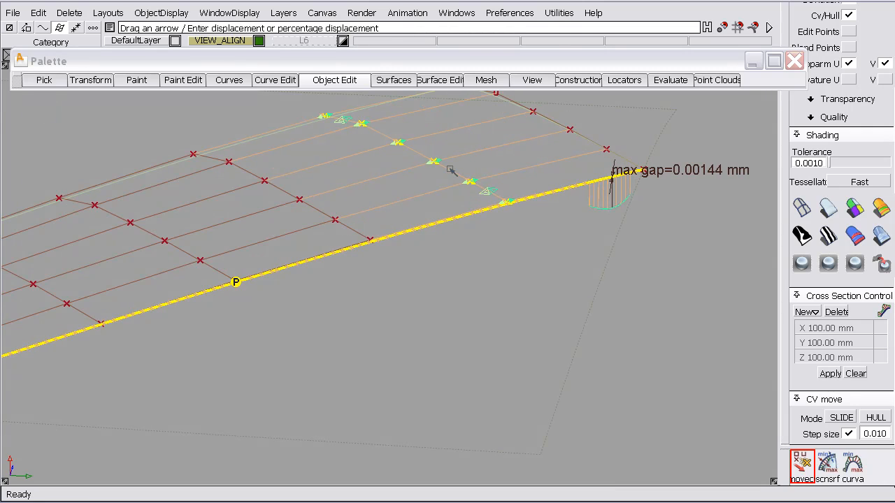
{"action": "left_click_drag", "start_coordinate": [449, 169], "coordinate": [507, 180], "text": "alt+shift"}
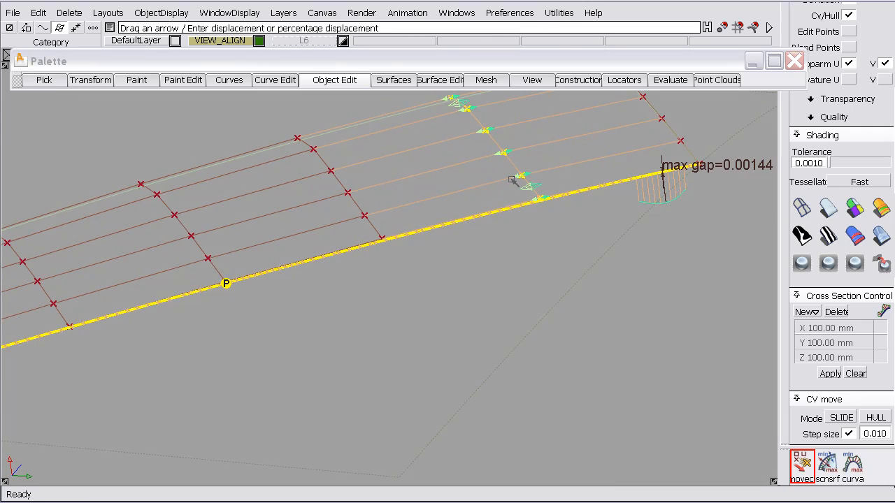
{"action": "left_click", "coordinate": [512, 181]}
{"action": "left_click", "coordinate": [512, 181]}
{"action": "left_click", "coordinate": [512, 181]}
{"action": "left_click_drag", "start_coordinate": [514, 179], "coordinate": [424, 221], "text": "alt+shift"}
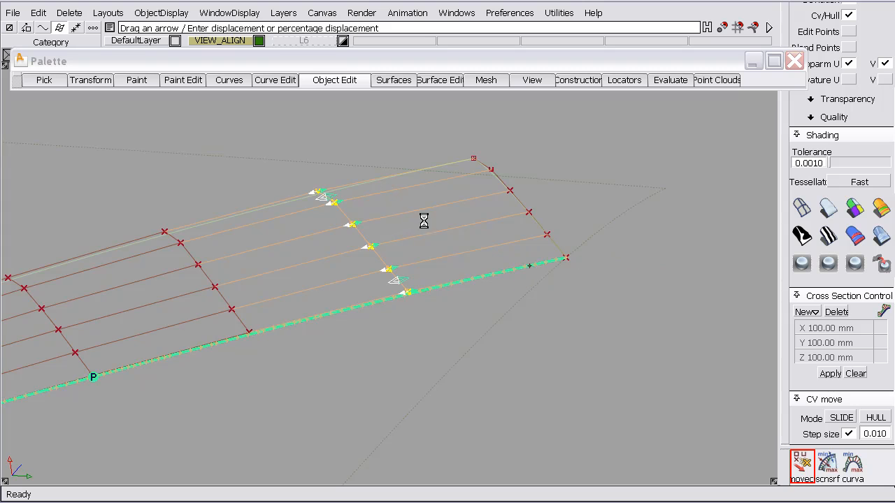
{"action": "left_click_drag", "start_coordinate": [420, 172], "coordinate": [511, 155], "text": "alt+shift"}
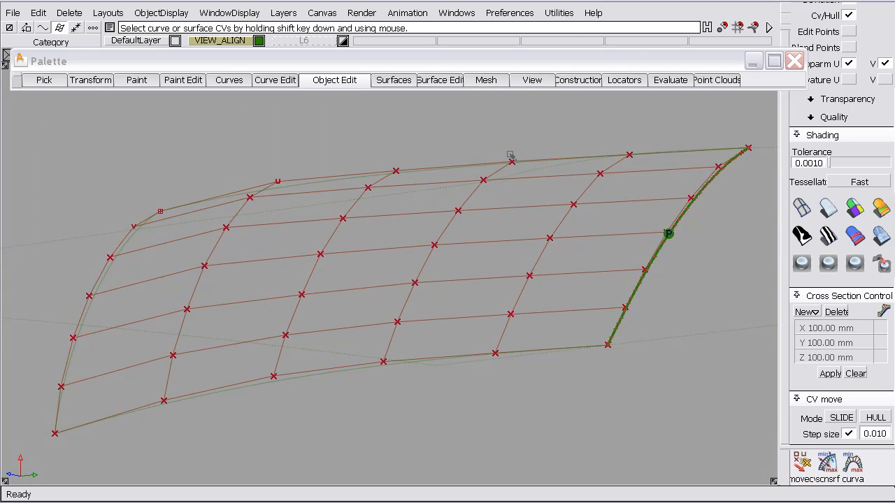
{"action": "right_click_drag", "start_coordinate": [512, 168], "coordinate": [497, 262], "text": "alt+shift"}
{"action": "middle_click_drag", "start_coordinate": [497, 262], "coordinate": [441, 266], "text": "alt+shift"}
{"action": "left_click_drag", "start_coordinate": [483, 267], "coordinate": [397, 297], "text": "alt+shift"}
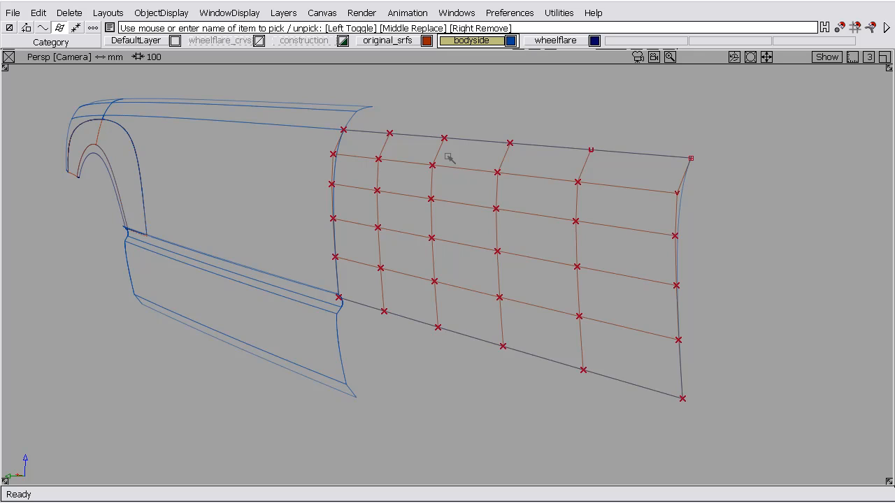
Duplicate the body panel's free vertical edge as a curve and move the copy about -15.03 mm in Y, away from the panel
{"action": "left_click_drag", "start_coordinate": [412, 112], "coordinate": [413, 78], "text": "ctrl+shift"}
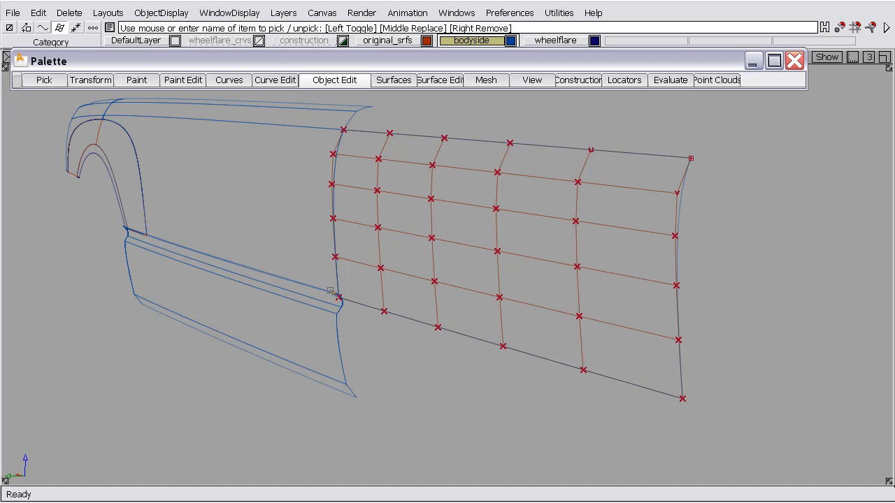
{"action": "left_click", "coordinate": [275, 79]}
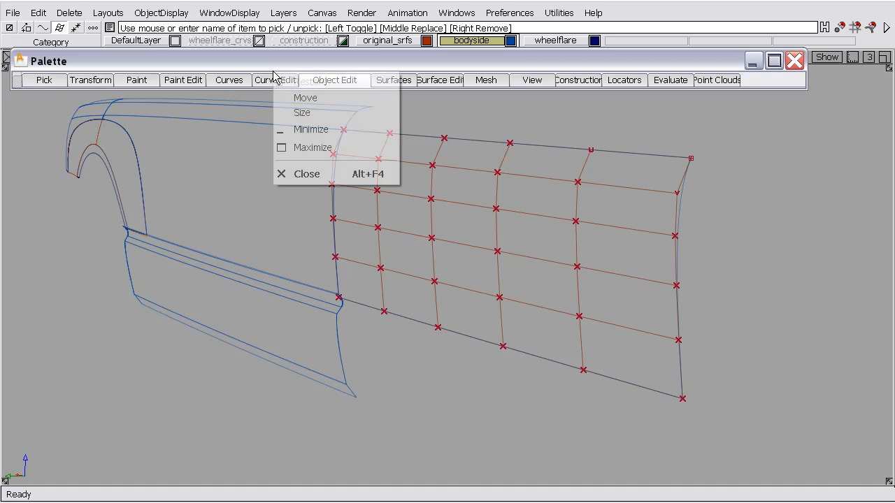
{"action": "mouse_move", "coordinate": [291, 101]}
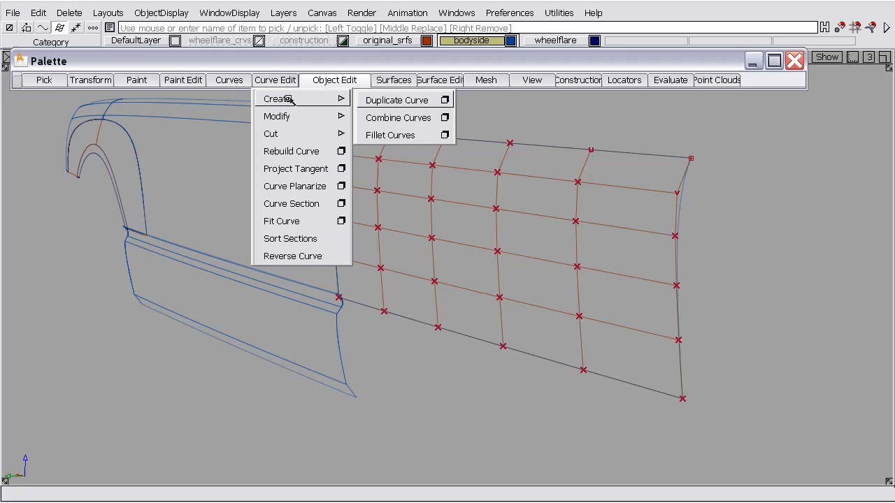
{"action": "left_click", "coordinate": [383, 100]}
{"action": "left_click", "coordinate": [675, 238]}
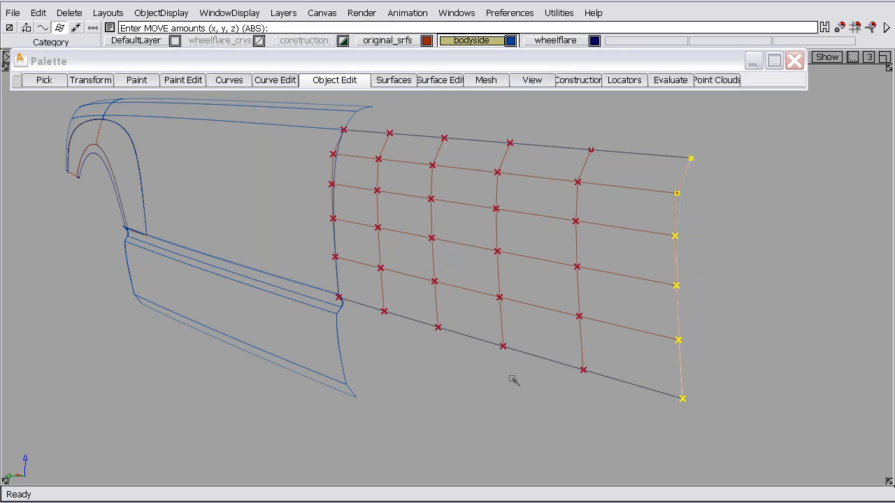
{"action": "middle_click_drag", "start_coordinate": [513, 381], "coordinate": [517, 380]}
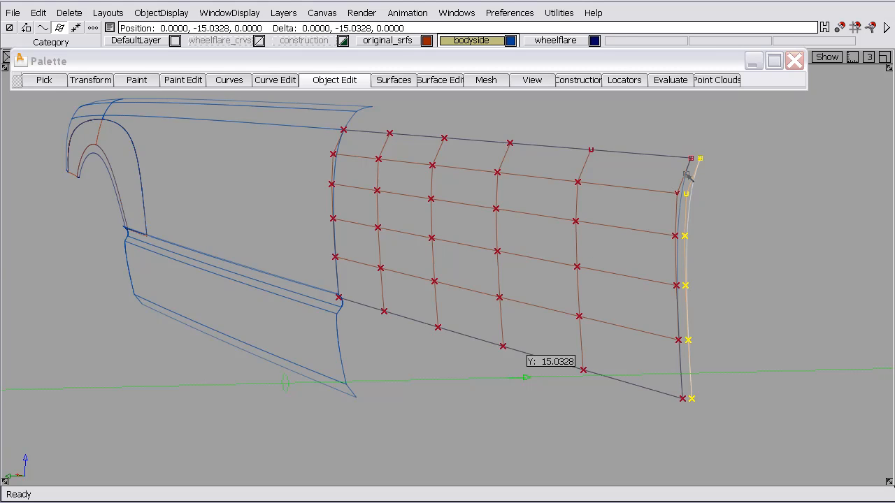
{"action": "left_click_drag", "start_coordinate": [679, 165], "coordinate": [645, 186], "text": "alt+shift"}
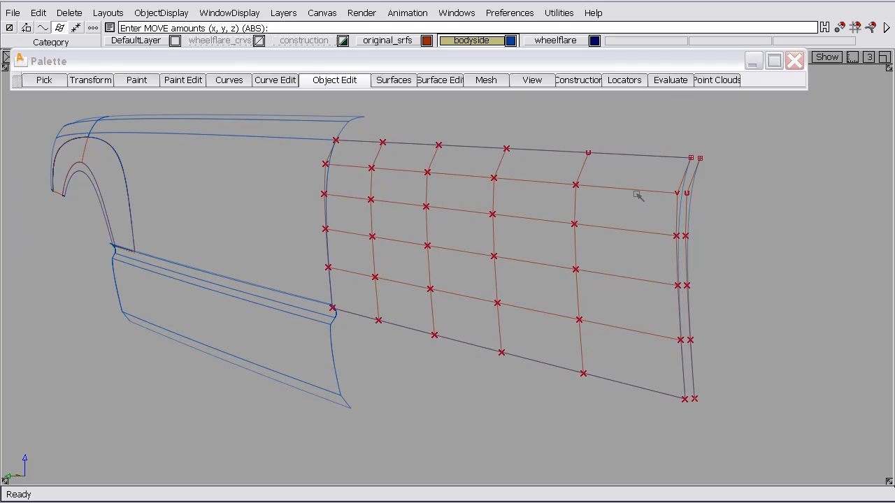
Align the body panel's free vertical edge to the duplicated curve using the Edge alignment type with Position continuity
{"action": "left_click", "coordinate": [333, 82]}
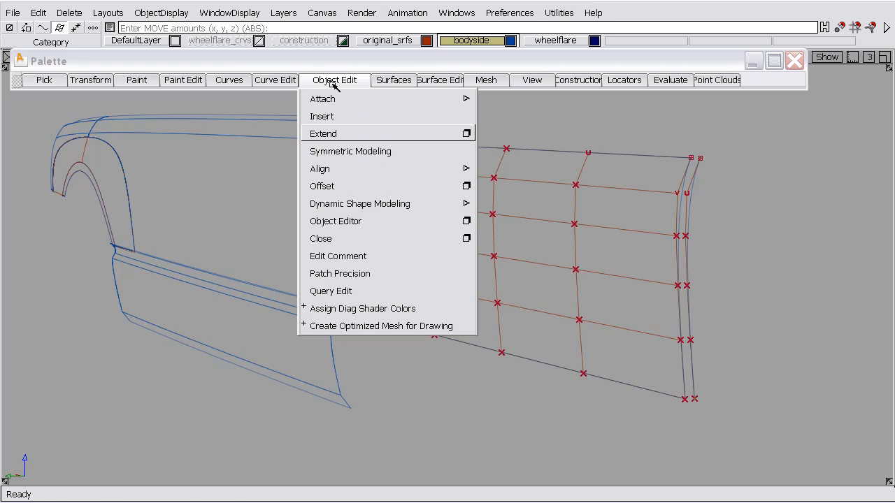
{"action": "mouse_move", "coordinate": [344, 170]}
{"action": "left_click", "coordinate": [515, 170]}
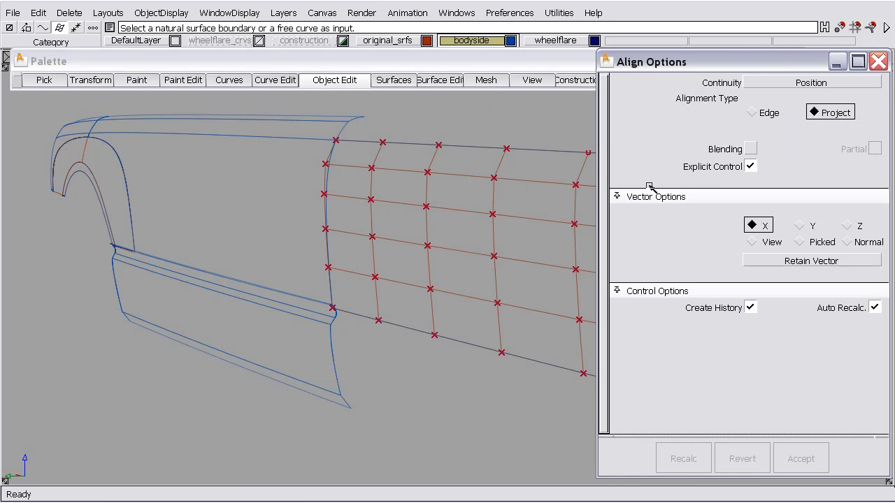
{"action": "left_click_drag", "start_coordinate": [689, 65], "coordinate": [165, 73]}
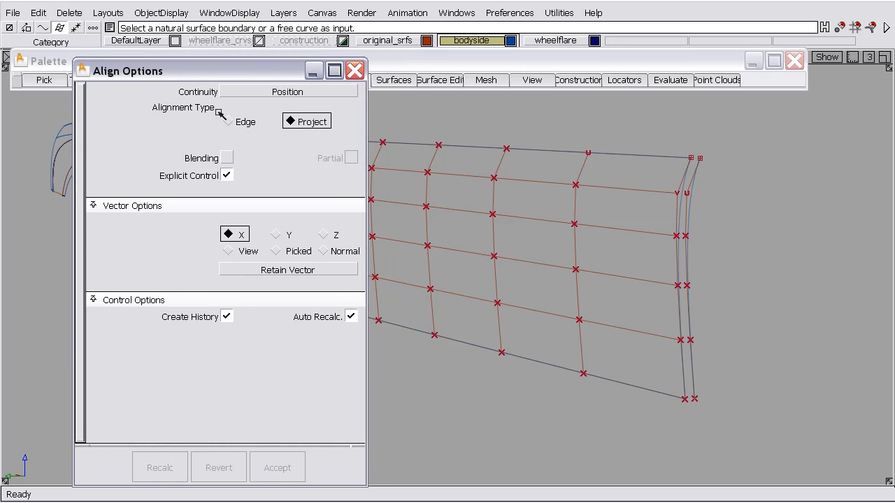
{"action": "left_click", "coordinate": [228, 121]}
{"action": "left_click", "coordinate": [684, 177]}
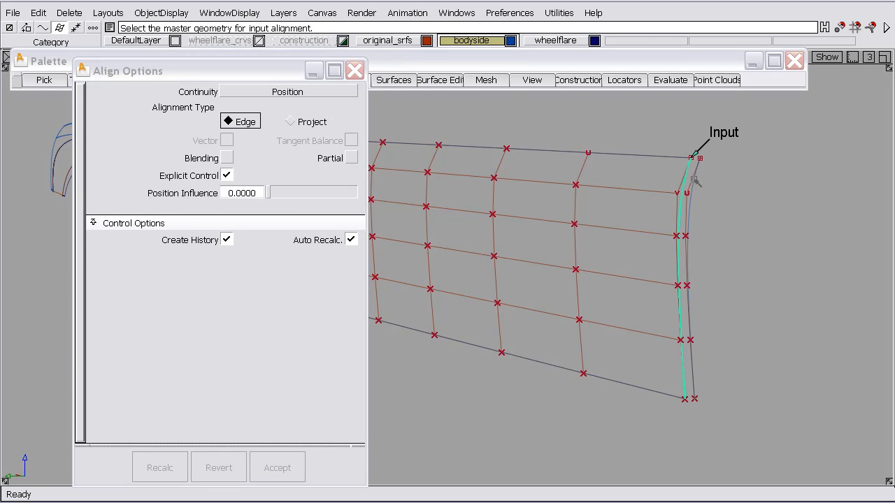
{"action": "left_click", "coordinate": [695, 180]}
{"action": "left_click_drag", "start_coordinate": [693, 180], "coordinate": [562, 183], "text": "alt+shift"}
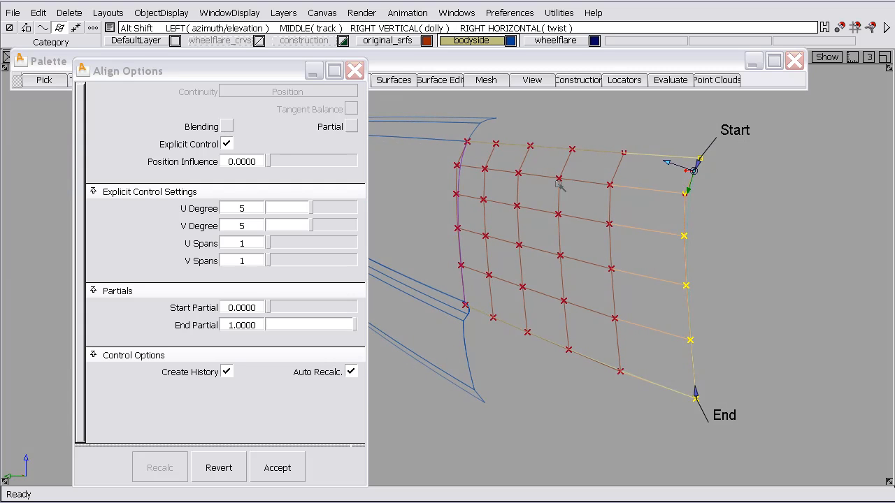
Turn on blending for the panel's alignment with 2 extra CV rows
{"action": "left_click", "coordinate": [226, 128]}
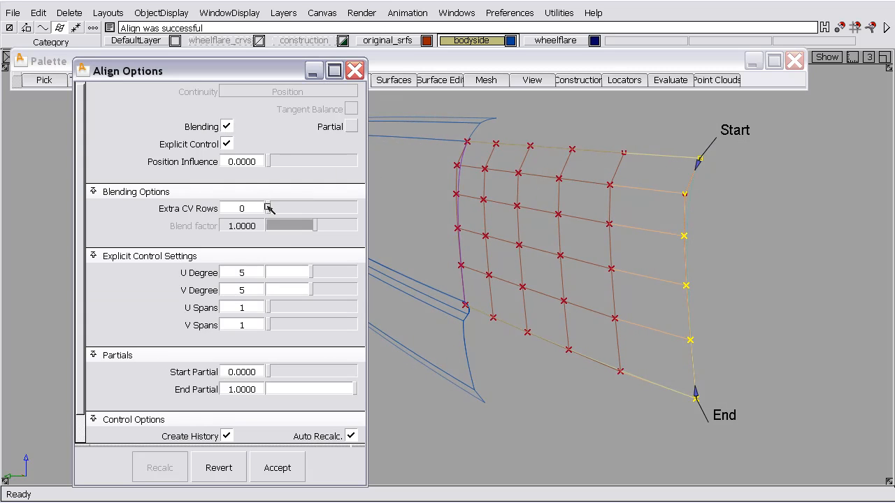
{"action": "left_click_drag", "start_coordinate": [269, 208], "coordinate": [285, 209]}
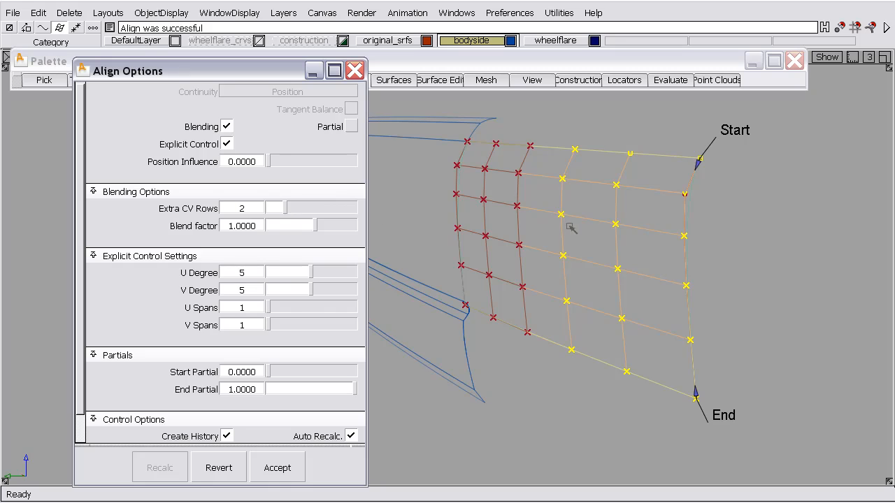
{"action": "left_click_drag", "start_coordinate": [571, 228], "coordinate": [636, 219], "text": "alt+shift"}
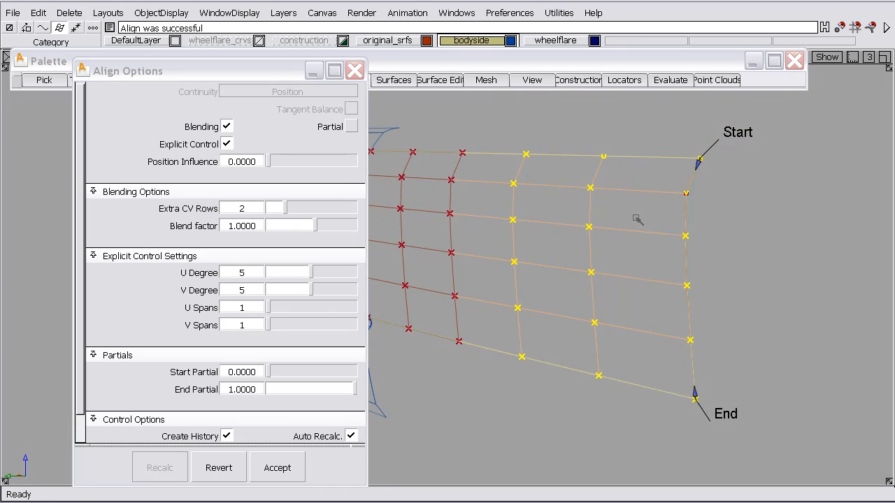
Pick the duplicated master curve and move it about another -138.13 mm in Y so the aligned panel follows
{"action": "left_click_drag", "start_coordinate": [686, 233], "coordinate": [683, 190], "text": "ctrl+shift"}
{"action": "left_click_drag", "start_coordinate": [639, 216], "coordinate": [685, 217], "text": "ctrl+shift"}
{"action": "left_click", "coordinate": [685, 219]}
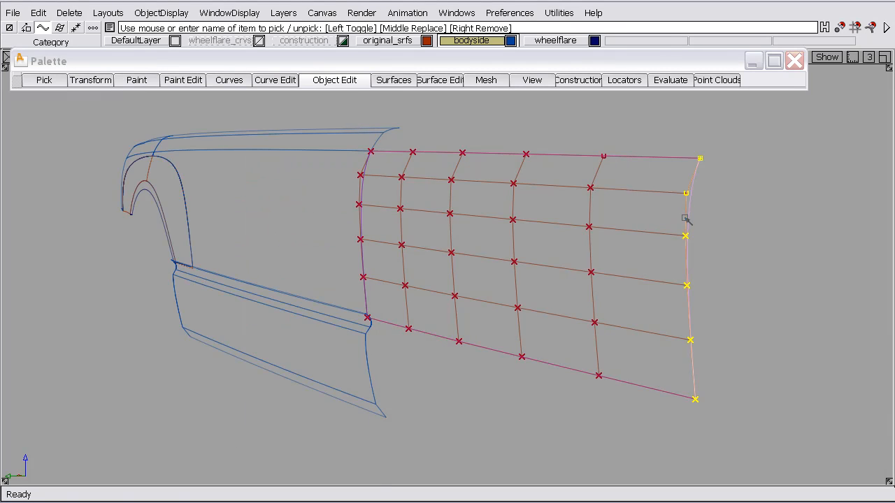
{"action": "middle_click_drag", "start_coordinate": [705, 221], "coordinate": [705, 200], "text": "ctrl+shift"}
{"action": "right_click_drag", "start_coordinate": [686, 172], "coordinate": [679, 211], "text": "alt+shift"}
{"action": "mouse_move", "coordinate": [679, 211]}
{"action": "left_mouse_down", "text": "alt+shift"}
{"action": "mouse_move", "coordinate": [604, 306]}
{"action": "mouse_move", "coordinate": [624, 217]}
{"action": "left_mouse_up", "text": "alt+shift"}
{"action": "middle_click_drag", "start_coordinate": [624, 217], "coordinate": [481, 330], "text": "alt+shift"}
{"action": "right_click_drag", "start_coordinate": [481, 330], "coordinate": [525, 225], "text": "alt+shift"}
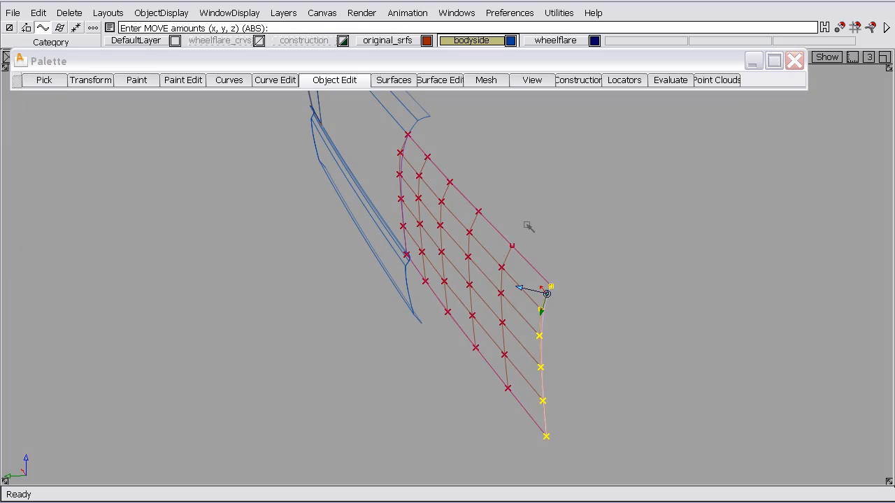
{"action": "middle_click_drag", "start_coordinate": [528, 225], "coordinate": [570, 186]}
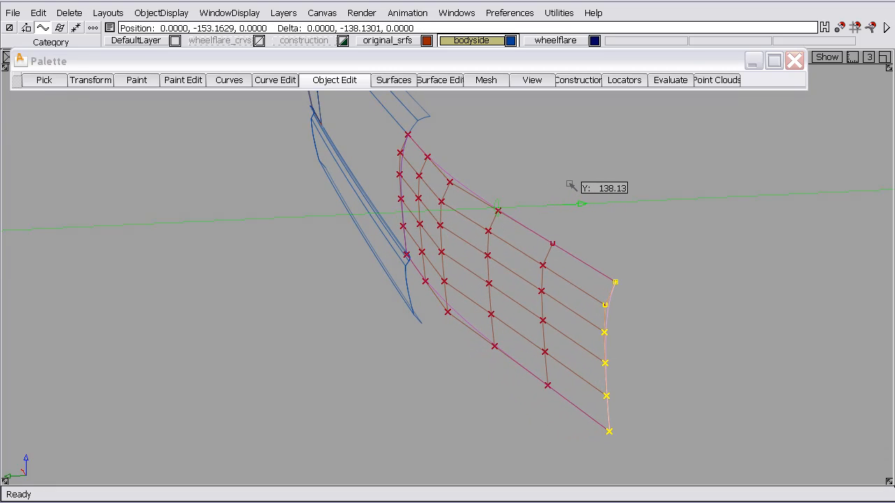
{"action": "left_click_drag", "start_coordinate": [555, 209], "coordinate": [513, 203], "text": "alt+shift"}
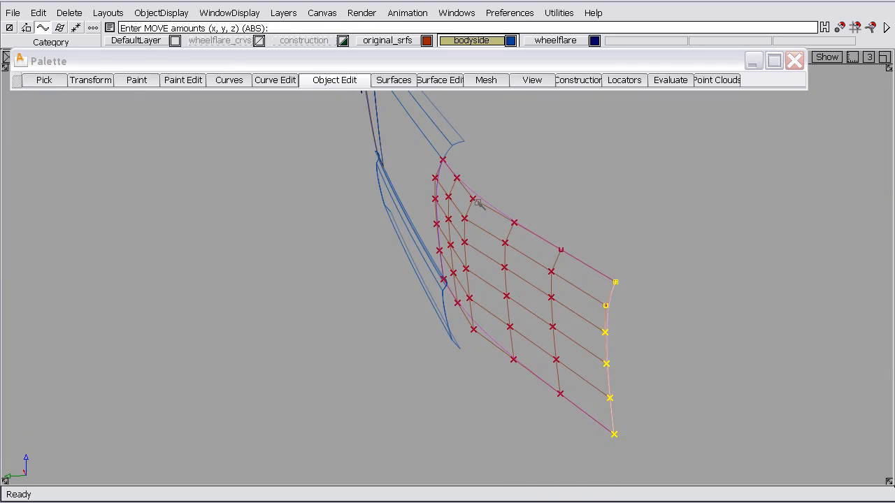
Reopen the panel's alignment for editing and raise its blend factor to about 1.722
{"action": "left_click_drag", "start_coordinate": [513, 224], "coordinate": [511, 201], "text": "ctrl+shift"}
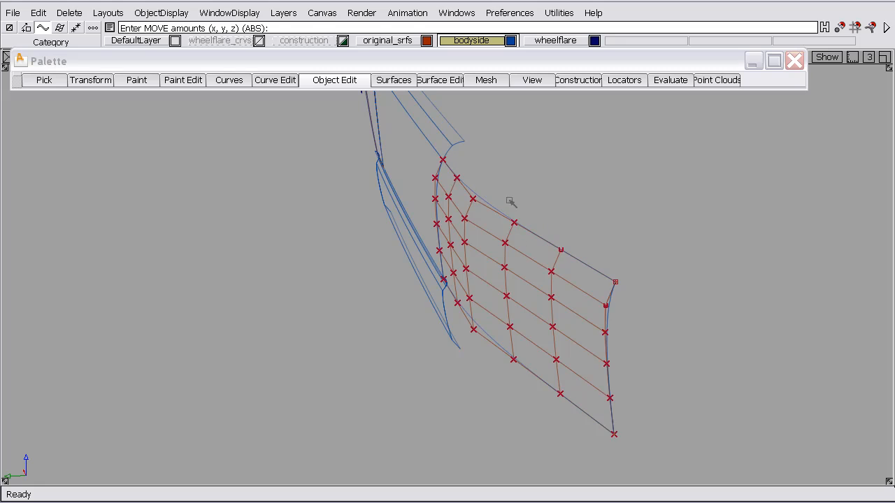
{"action": "middle_click_drag", "start_coordinate": [509, 201], "coordinate": [503, 216], "text": "ctrl+shift"}
{"action": "left_click", "coordinate": [503, 216]}
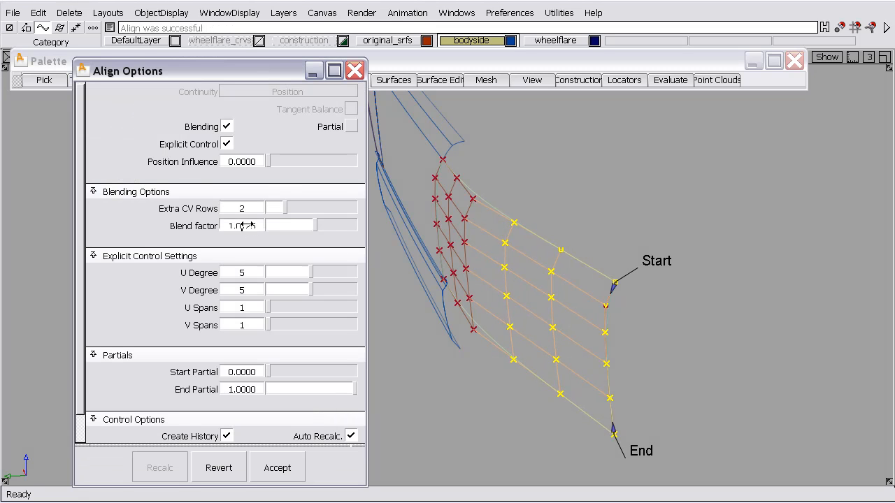
{"action": "left_click_drag", "start_coordinate": [242, 225], "coordinate": [269, 223]}
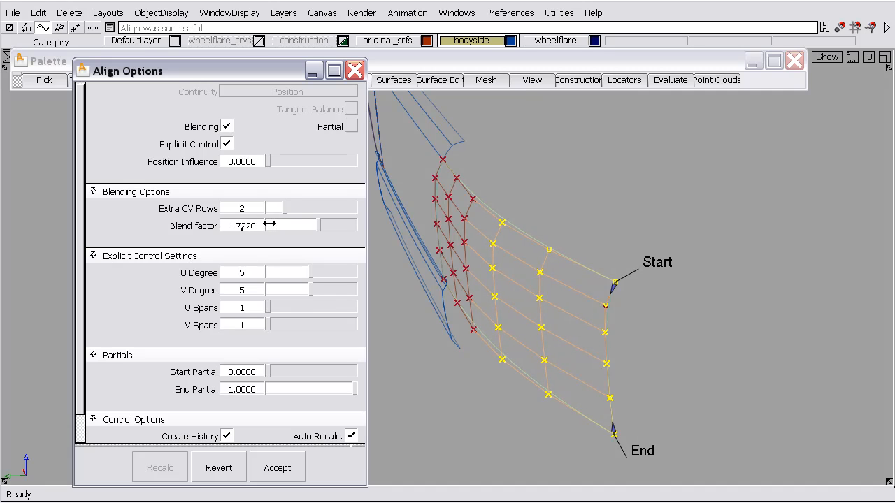
Set the blend factor of the panel's alignment to 1 and clear the selection
{"action": "left_click_drag", "start_coordinate": [607, 280], "coordinate": [612, 238], "text": "alt+shift"}
{"action": "double_click", "coordinate": [255, 226]}
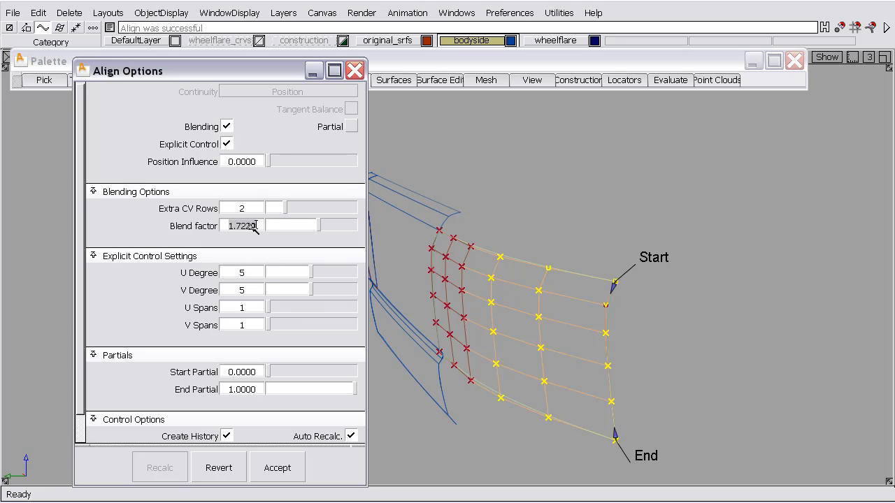
{"action": "type", "text": "1"}
{"action": "key", "text": "Return"}
{"action": "left_click_drag", "start_coordinate": [533, 207], "coordinate": [533, 157], "text": "ctrl+shift"}
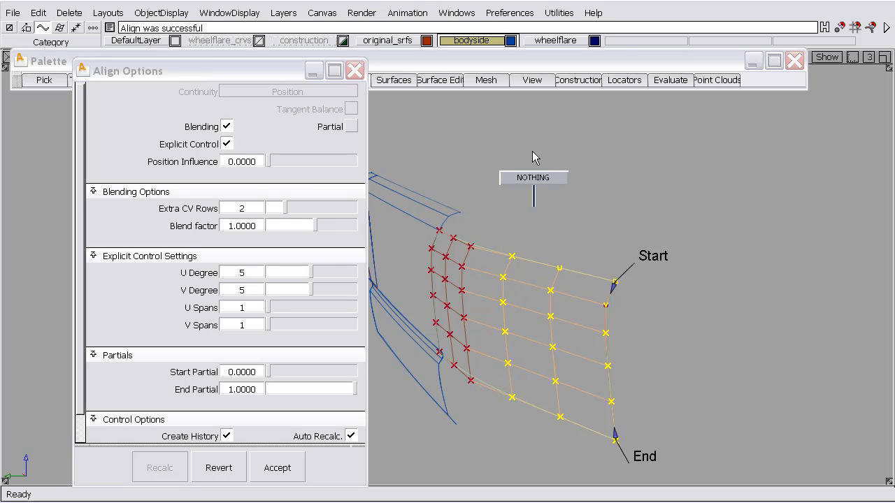
Pick the duplicated master curve and move it about 111.09 mm in Y so the aligned panel follows
{"action": "left_click_drag", "start_coordinate": [570, 331], "coordinate": [619, 321], "text": "ctrl+shift"}
{"action": "left_click", "coordinate": [618, 321]}
{"action": "right_click_drag", "start_coordinate": [643, 310], "coordinate": [643, 294], "text": "ctrl+shift"}
{"action": "middle_click_drag", "start_coordinate": [641, 293], "coordinate": [626, 294]}
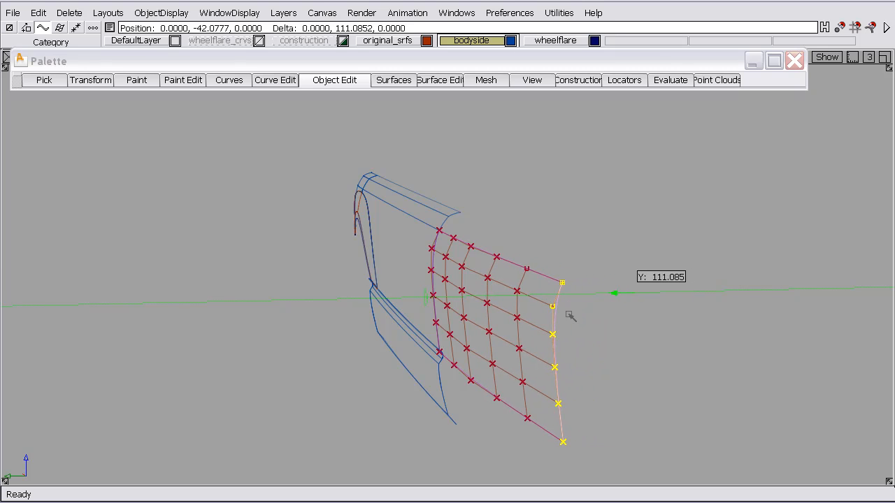
Snap the master curve's pivot to its lower end CV in the side view
{"action": "left_click_drag", "start_coordinate": [571, 316], "coordinate": [593, 317], "text": "alt+shift"}
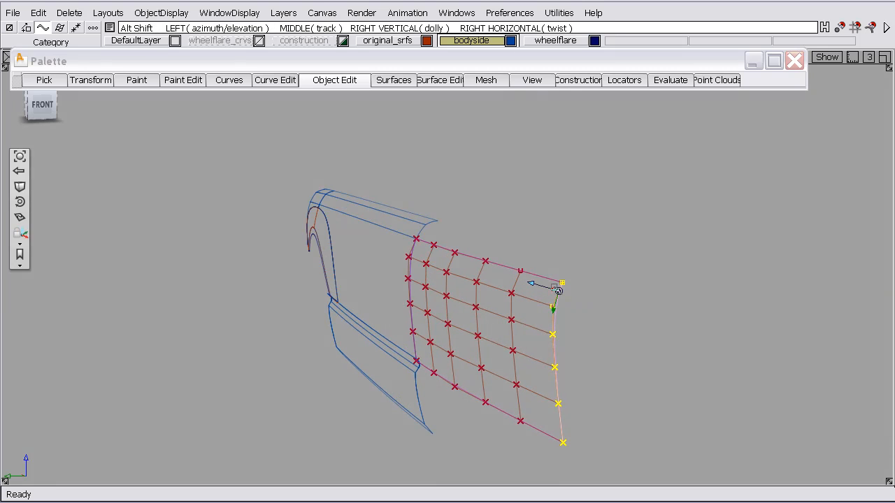
{"action": "left_click", "coordinate": [26, 104], "text": "alt+shift"}
{"action": "middle_click_drag", "start_coordinate": [339, 332], "coordinate": [624, 314], "text": "alt+shift"}
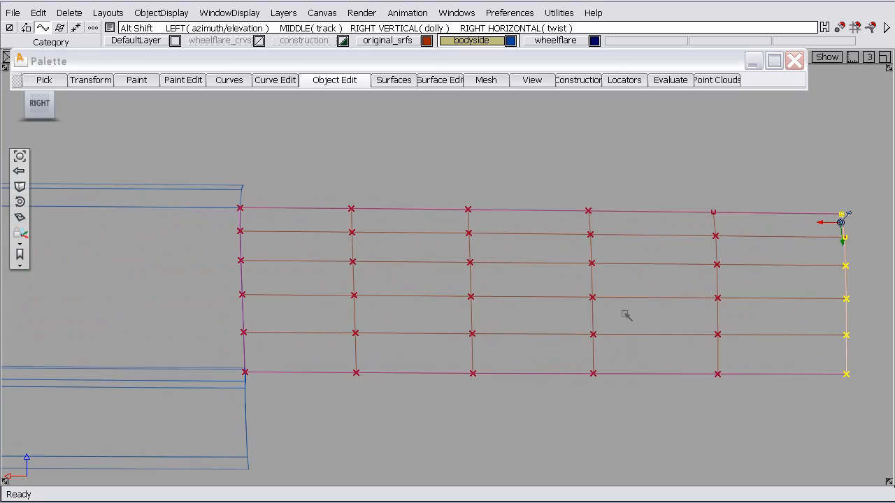
{"action": "mouse_move", "coordinate": [626, 315]}
{"action": "right_mouse_down", "text": "alt+shift"}
{"action": "mouse_move", "coordinate": [622, 339]}
{"action": "mouse_move", "coordinate": [623, 327]}
{"action": "right_mouse_up", "text": "alt+shift"}
{"action": "right_click_drag", "start_coordinate": [811, 347], "coordinate": [778, 362], "text": "ctrl+shift"}
{"action": "left_click", "coordinate": [846, 340], "text": "ctrl"}
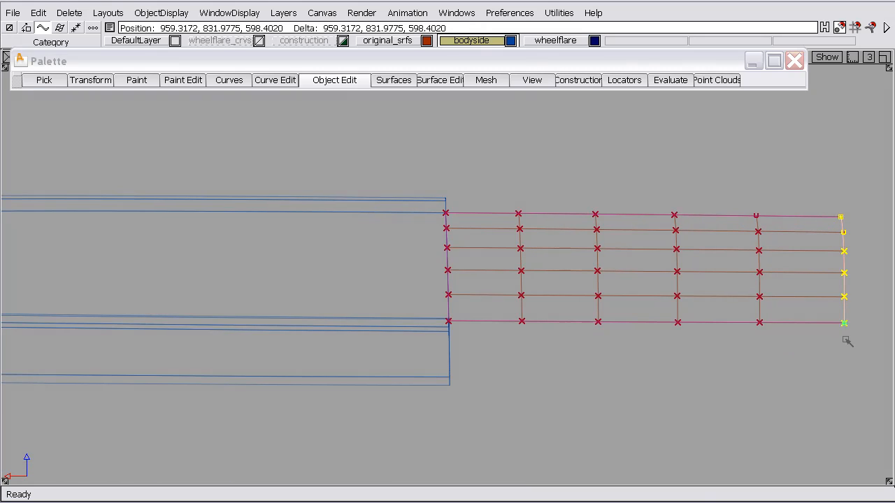
{"action": "right_click_drag", "start_coordinate": [745, 219], "coordinate": [791, 203], "text": "ctrl+shift"}
{"action": "left_click_drag", "start_coordinate": [823, 190], "coordinate": [567, 282]}
Pick only the lower end CV of the master curve and move it about -11 mm in Y
{"action": "key", "text": "alt+shift"}
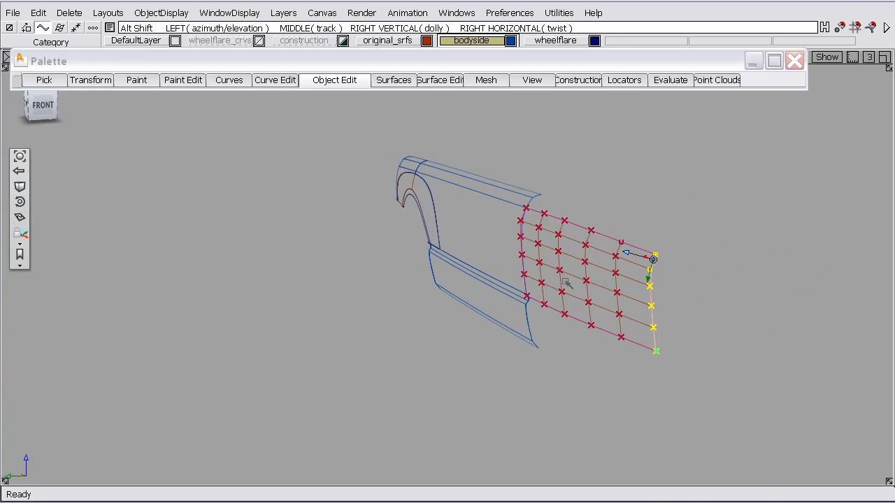
{"action": "right_click_drag", "start_coordinate": [566, 283], "coordinate": [614, 265], "text": "alt+shift"}
{"action": "left_click_drag", "start_coordinate": [655, 353], "coordinate": [653, 413], "text": "ctrl+shift"}
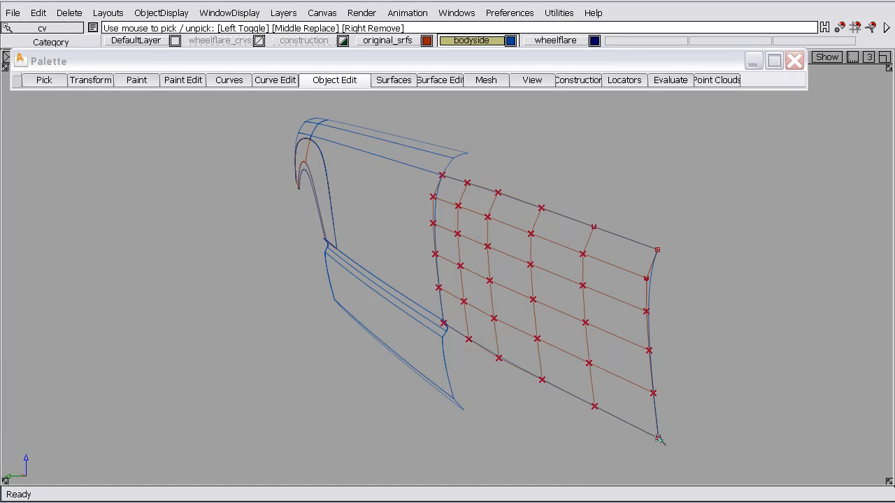
{"action": "left_click", "coordinate": [657, 438]}
{"action": "left_click", "coordinate": [687, 445]}
{"action": "middle_click_drag", "start_coordinate": [720, 402], "coordinate": [722, 383], "text": "ctrl+shift"}
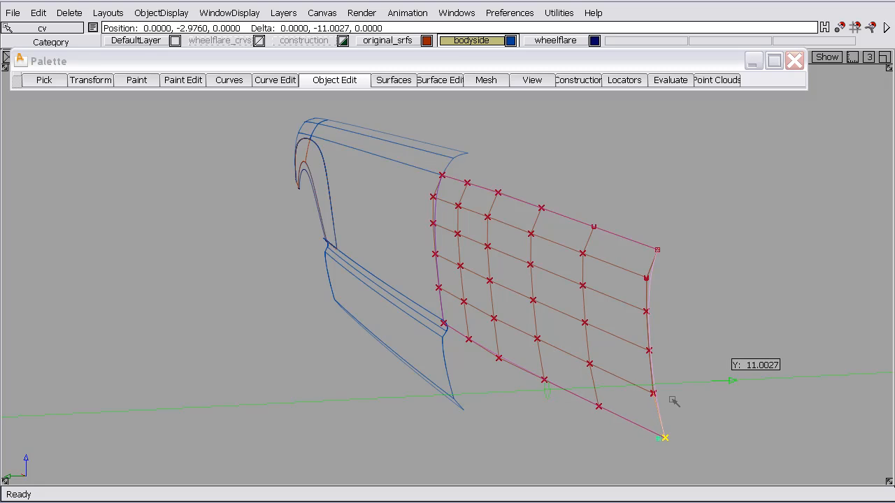
Pick the whole master curve again and nudge it slightly outward, away from the body, with the aligned panel following
{"action": "left_click_drag", "start_coordinate": [658, 410], "coordinate": [658, 362], "text": "ctrl+shift"}
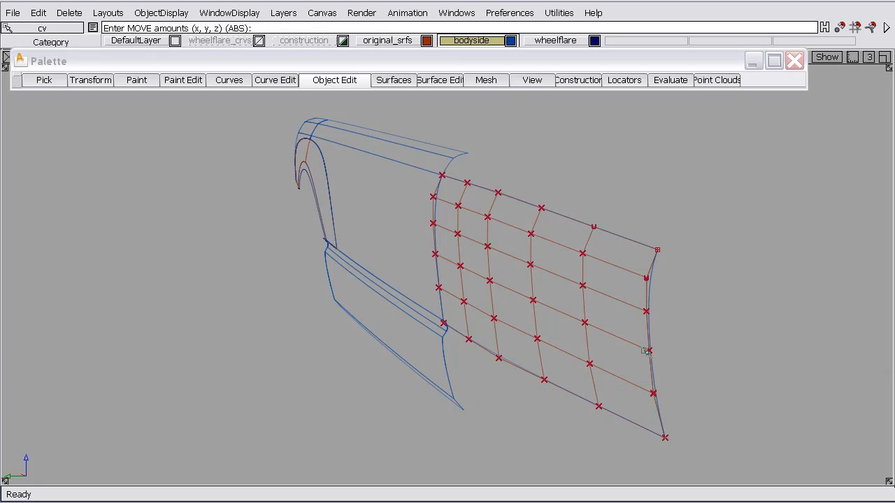
{"action": "left_click_drag", "start_coordinate": [615, 343], "coordinate": [643, 344], "text": "ctrl+shift"}
{"action": "left_click", "coordinate": [649, 344]}
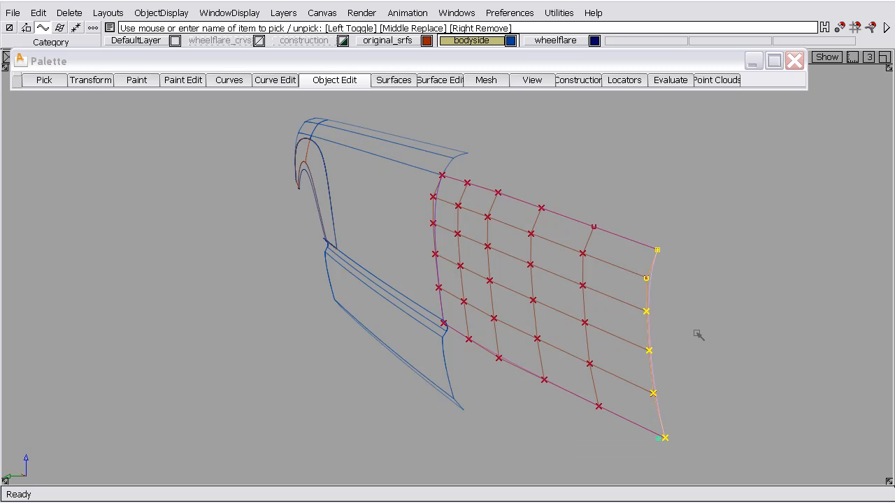
{"action": "left_click_drag", "start_coordinate": [697, 332], "coordinate": [697, 313], "text": "ctrl+shift"}
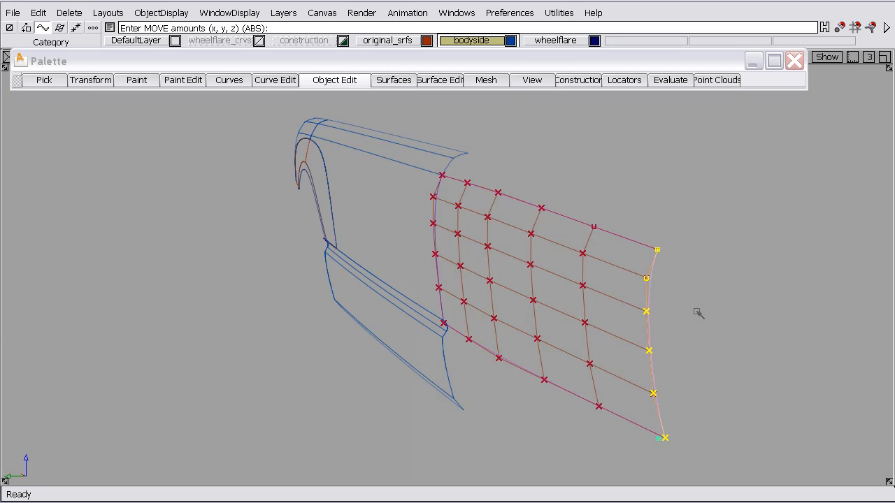
{"action": "mouse_move", "coordinate": [699, 313]}
{"action": "middle_mouse_down"}
{"action": "mouse_move", "coordinate": [705, 299]}
{"action": "mouse_move", "coordinate": [721, 299]}
{"action": "mouse_move", "coordinate": [701, 305]}
{"action": "middle_mouse_up"}
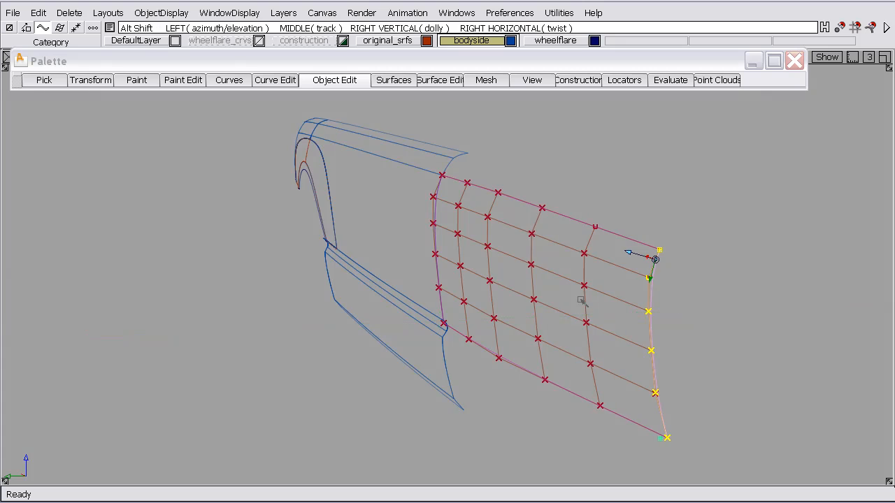
{"action": "left_click_drag", "start_coordinate": [582, 301], "coordinate": [736, 272], "text": "alt+shift"}
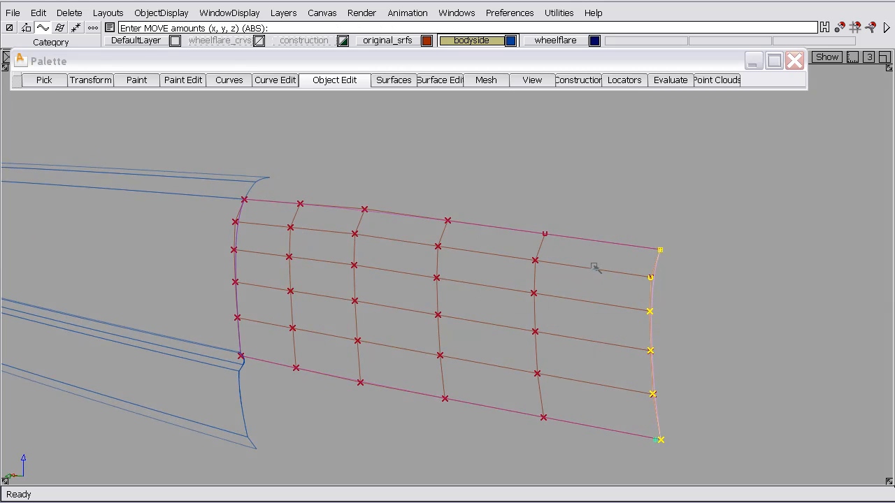
{"action": "left_click_drag", "start_coordinate": [564, 236], "coordinate": [614, 289], "text": "alt+shift"}
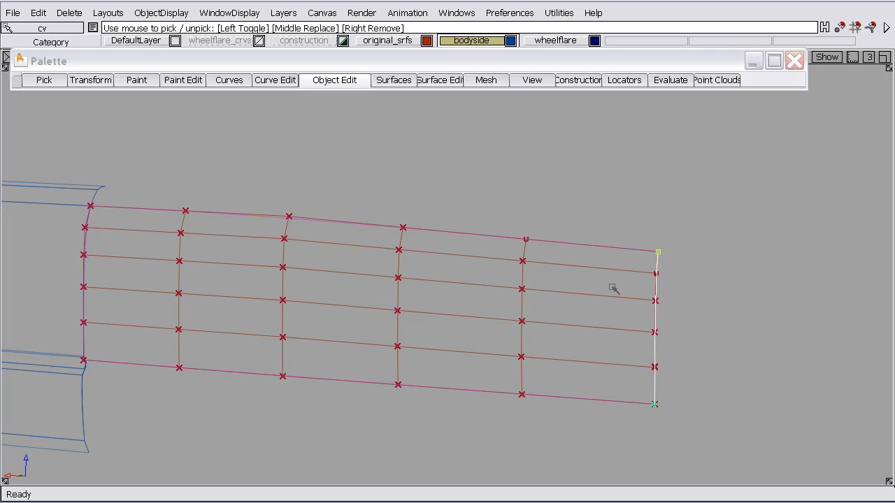
Use Stretch on the master curve and move its upper end handle about 83.95 mm in X
{"action": "left_click", "coordinate": [274, 81]}
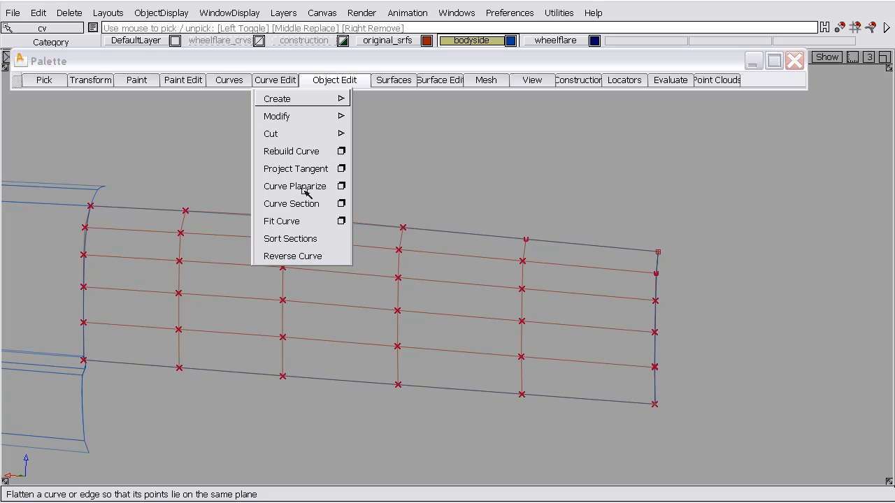
{"action": "mouse_move", "coordinate": [301, 116]}
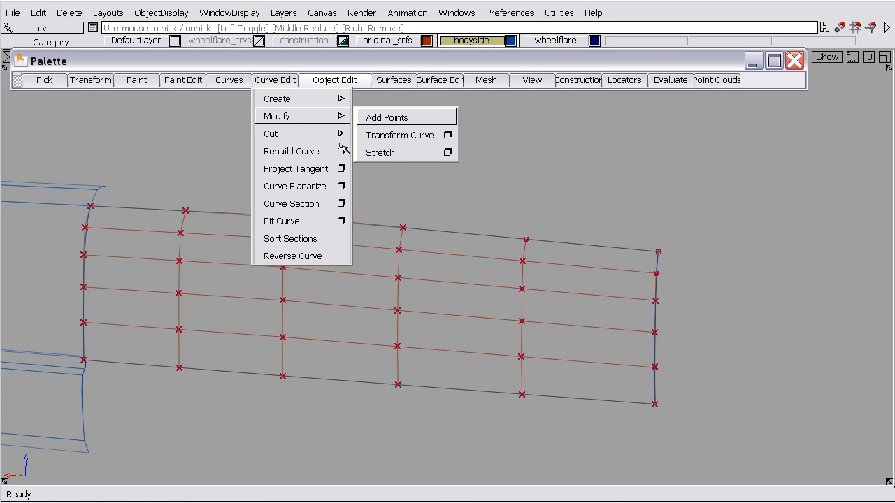
{"action": "left_click", "coordinate": [379, 150]}
{"action": "left_click", "coordinate": [656, 293]}
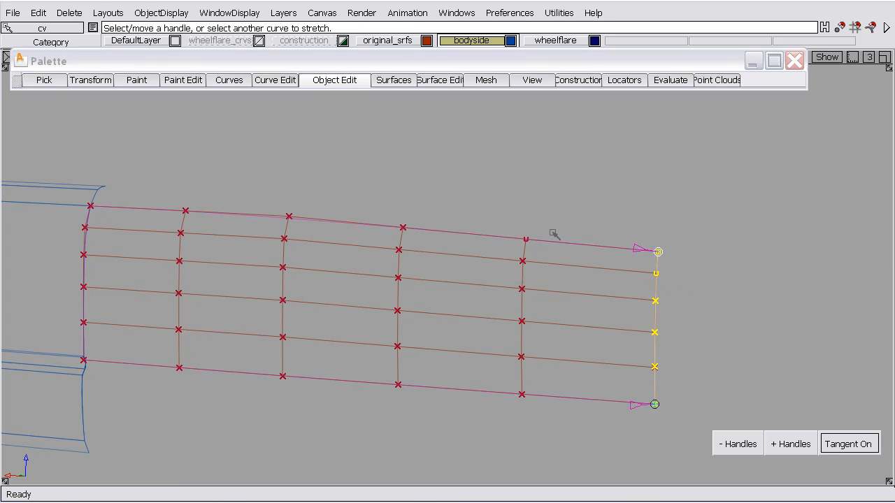
{"action": "mouse_move", "coordinate": [555, 235]}
{"action": "right_mouse_down", "text": "alt+shift"}
{"action": "mouse_move", "coordinate": [490, 207]}
{"action": "mouse_move", "coordinate": [483, 226]}
{"action": "right_mouse_up", "text": "alt+shift"}
{"action": "middle_click_drag", "start_coordinate": [484, 226], "coordinate": [504, 200], "text": "alt+shift"}
{"action": "left_click_drag", "start_coordinate": [504, 200], "coordinate": [579, 212], "text": "alt+shift"}
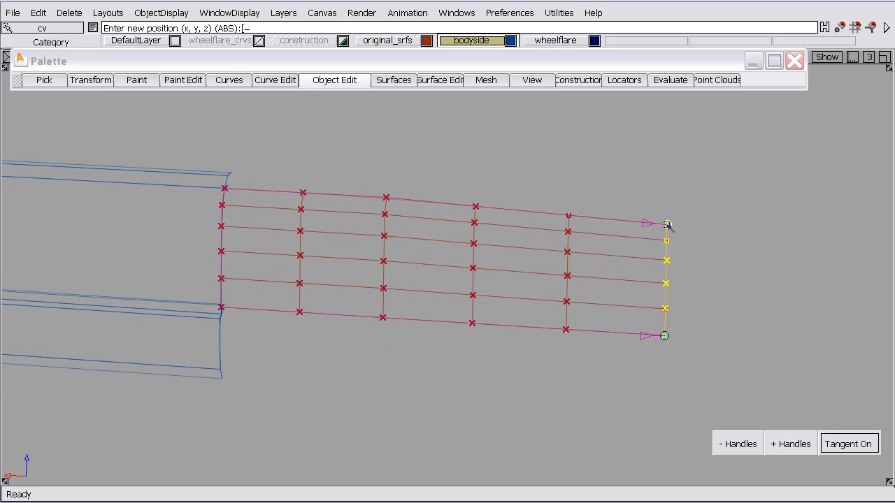
{"action": "left_click_drag", "start_coordinate": [666, 224], "coordinate": [636, 223]}
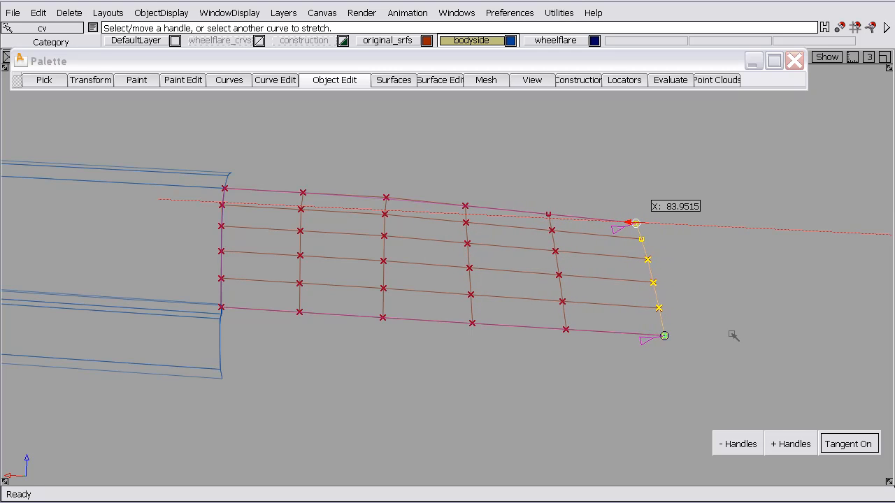
Add a middle stretch handle to the master curve, shift it slightly outward, and pull the upper end handle partway back
{"action": "left_click", "coordinate": [790, 444]}
{"action": "left_click_drag", "start_coordinate": [650, 272], "coordinate": [660, 273]}
{"action": "left_click_drag", "start_coordinate": [635, 223], "coordinate": [643, 223]}
{"action": "right_click_drag", "start_coordinate": [643, 224], "coordinate": [643, 220]}
Pull the lower and upper stretch handles slightly outward from the body and clear the selection
{"action": "left_click_drag", "start_coordinate": [691, 227], "coordinate": [199, 283], "text": "alt+shift"}
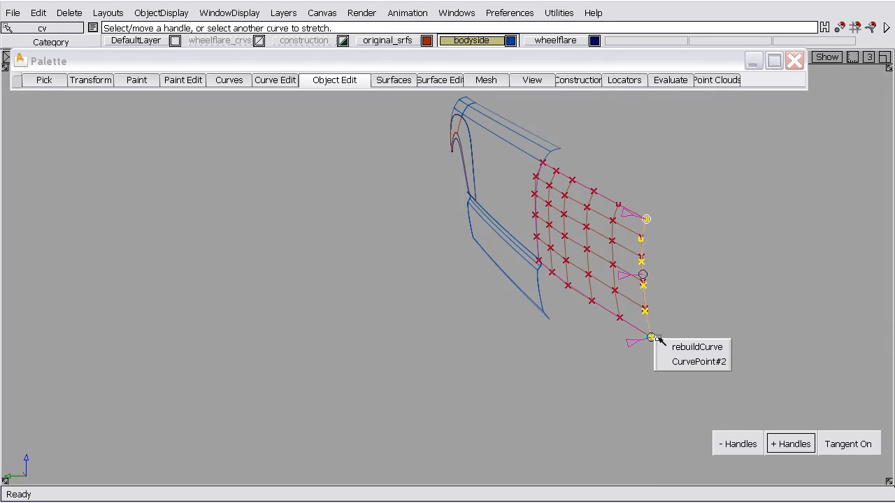
{"action": "middle_click_drag", "start_coordinate": [659, 339], "coordinate": [665, 337]}
{"action": "middle_click_drag", "start_coordinate": [645, 220], "coordinate": [655, 221]}
{"action": "left_click_drag", "start_coordinate": [654, 266], "coordinate": [769, 147], "text": "alt+shift"}
{"action": "left_click_drag", "start_coordinate": [637, 205], "coordinate": [699, 251], "text": "alt+shift"}
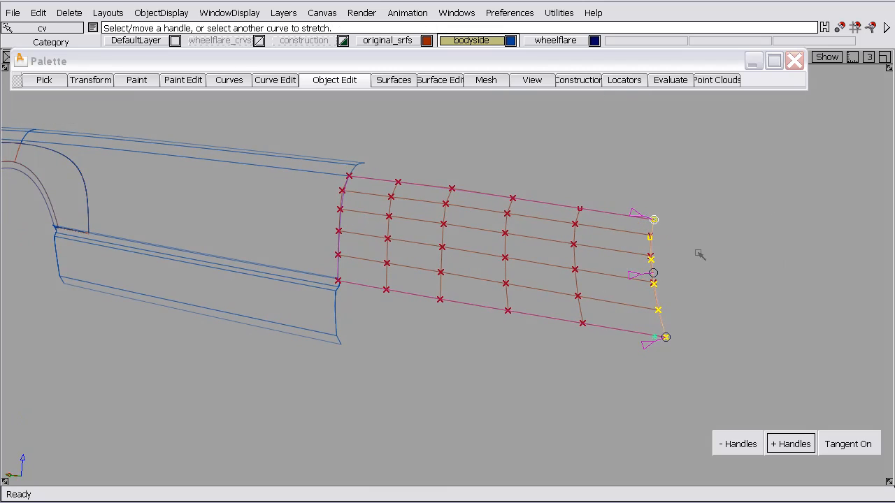
{"action": "left_click_drag", "start_coordinate": [695, 252], "coordinate": [697, 216], "text": "ctrl+shift"}
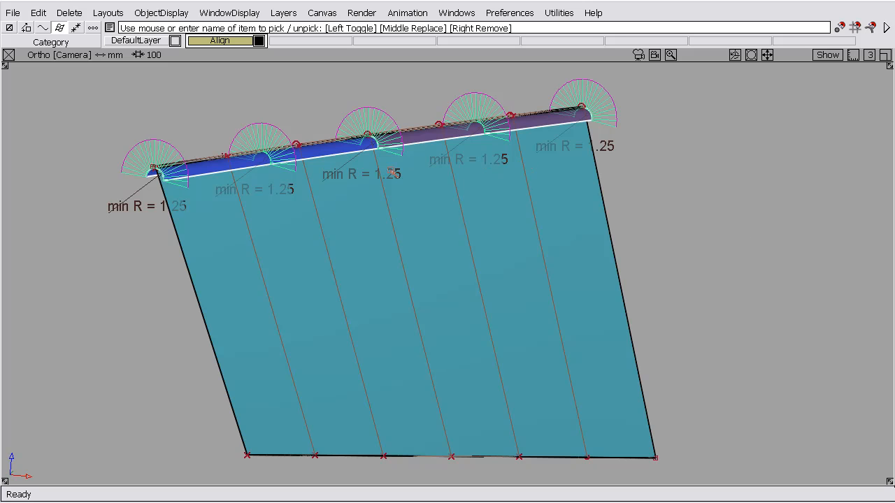
Examine the teal panel and the rounded blue and purple surfaces along its upper edge from several angles
{"action": "left_click_drag", "start_coordinate": [228, 232], "coordinate": [244, 231], "text": "alt+shift"}
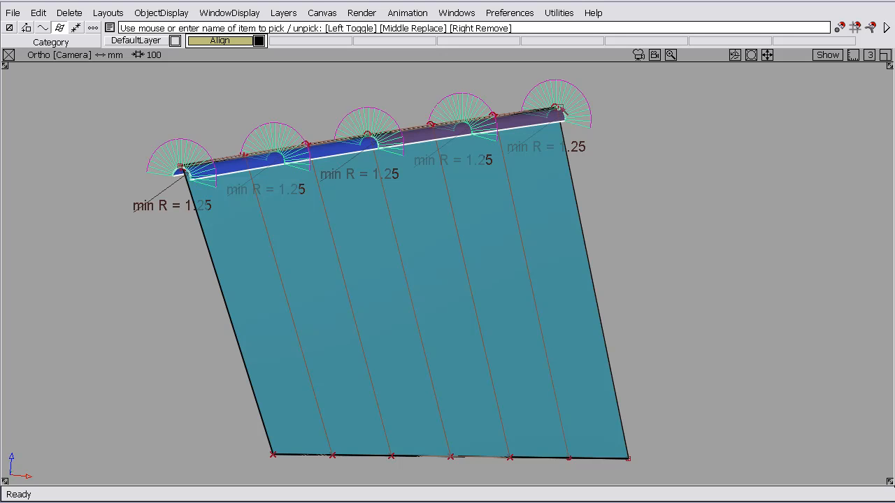
{"action": "left_click_drag", "start_coordinate": [557, 106], "coordinate": [551, 142], "text": "alt+shift"}
{"action": "right_click_drag", "start_coordinate": [551, 143], "coordinate": [534, 183], "text": "alt+shift"}
{"action": "middle_click_drag", "start_coordinate": [517, 215], "coordinate": [775, 368], "text": "alt+shift"}
{"action": "mouse_move", "coordinate": [449, 321]}
{"action": "left_mouse_down", "text": "alt+shift"}
{"action": "mouse_move", "coordinate": [467, 326]}
{"action": "mouse_move", "coordinate": [443, 326]}
{"action": "mouse_move", "coordinate": [419, 343]}
{"action": "mouse_move", "coordinate": [463, 326]}
{"action": "left_mouse_up", "text": "alt+shift"}
{"action": "right_click_drag", "start_coordinate": [464, 326], "coordinate": [441, 322], "text": "alt+shift"}
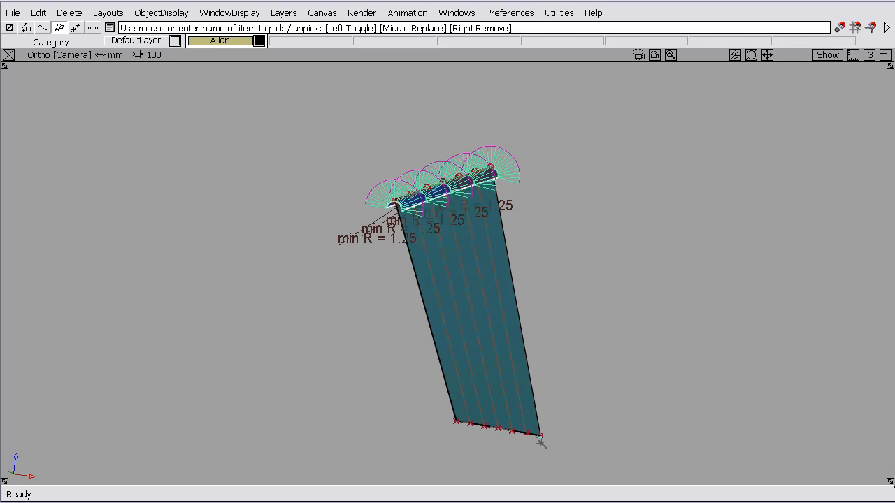
{"action": "right_click_drag", "start_coordinate": [485, 300], "coordinate": [473, 233], "text": "alt+shift"}
{"action": "right_click_drag", "start_coordinate": [432, 425], "coordinate": [452, 398], "text": "alt+shift"}
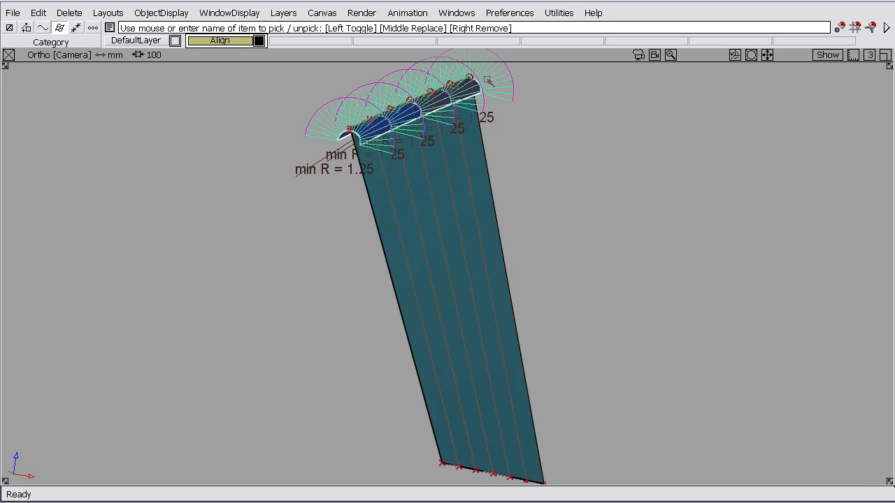
Examine the curvature combs and the joint between the blue and purple surfaces up close, along their full length
{"action": "right_click_drag", "start_coordinate": [389, 148], "coordinate": [384, 40], "text": "alt+shift"}
{"action": "middle_click_drag", "start_coordinate": [354, 165], "coordinate": [437, 298], "text": "alt+shift"}
{"action": "right_click_drag", "start_coordinate": [437, 298], "coordinate": [354, 148], "text": "alt+shift"}
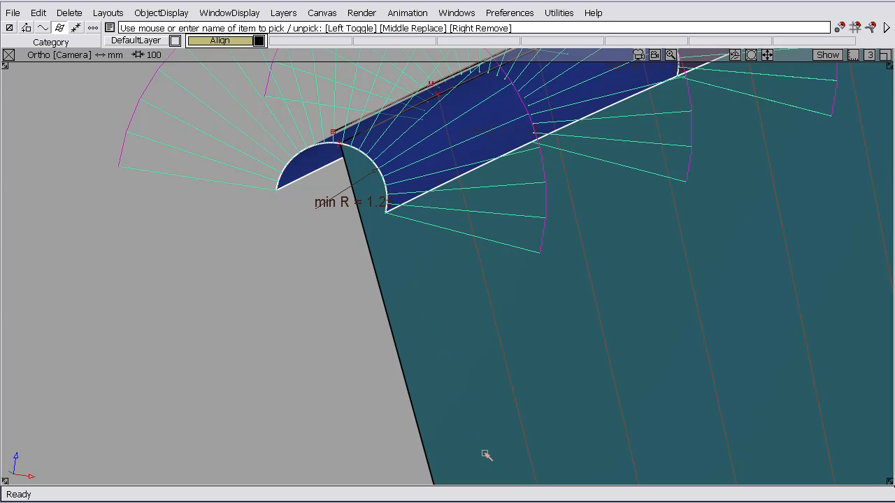
{"action": "middle_click_drag", "start_coordinate": [482, 247], "coordinate": [297, 317], "text": "alt+shift"}
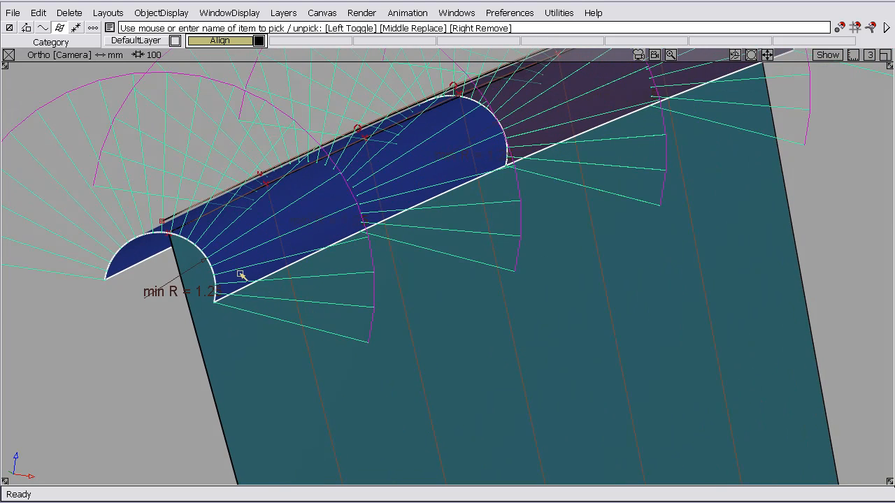
{"action": "middle_click_drag", "start_coordinate": [708, 63], "coordinate": [543, 208], "text": "alt+shift"}
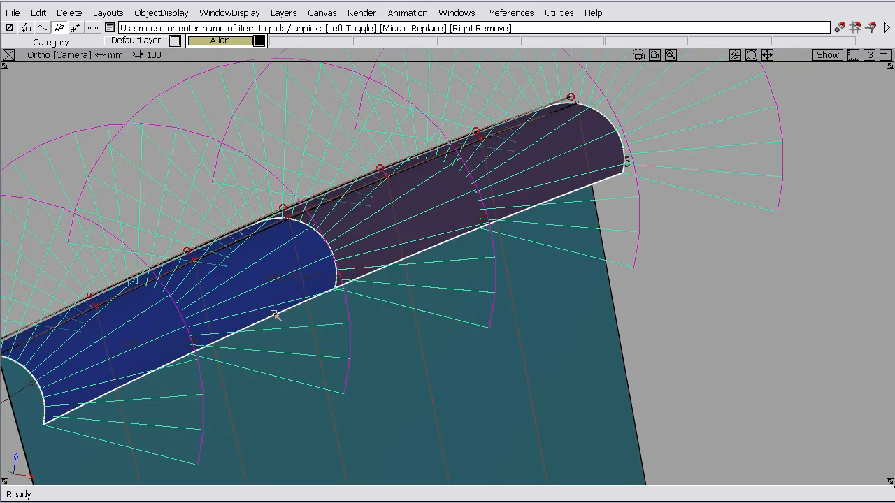
{"action": "left_click_drag", "start_coordinate": [277, 313], "coordinate": [331, 313], "text": "alt+shift"}
{"action": "right_click_drag", "start_coordinate": [331, 312], "coordinate": [316, 442], "text": "alt+shift"}
{"action": "middle_click_drag", "start_coordinate": [337, 364], "coordinate": [395, 273], "text": "alt+shift"}
{"action": "right_click_drag", "start_coordinate": [396, 274], "coordinate": [365, 282], "text": "alt+shift"}
{"action": "left_click_drag", "start_coordinate": [365, 282], "coordinate": [319, 256], "text": "alt+shift"}
{"action": "right_click_drag", "start_coordinate": [319, 255], "coordinate": [315, 324], "text": "alt+shift"}
{"action": "middle_click_drag", "start_coordinate": [315, 324], "coordinate": [343, 270], "text": "alt+shift"}
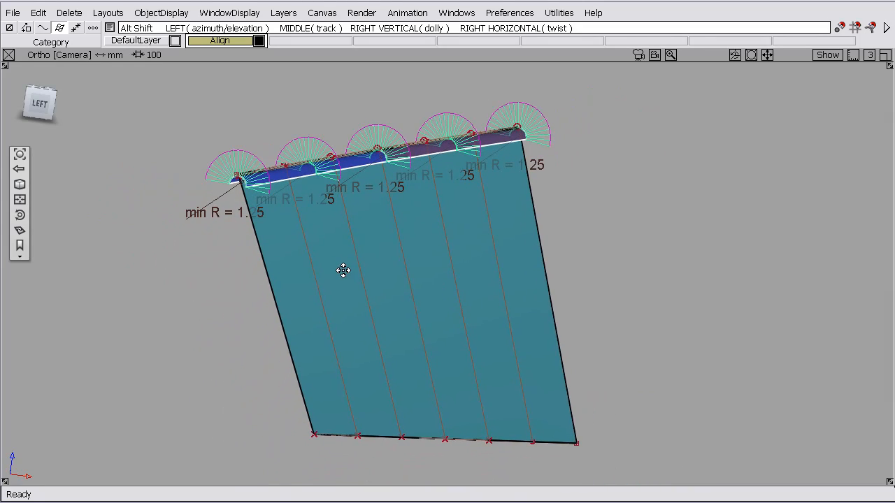
Delete all the minimum-radius curvature locators from the rounded surfaces
{"action": "left_click_drag", "start_coordinate": [169, 179], "coordinate": [164, 150], "text": "ctrl+shift"}
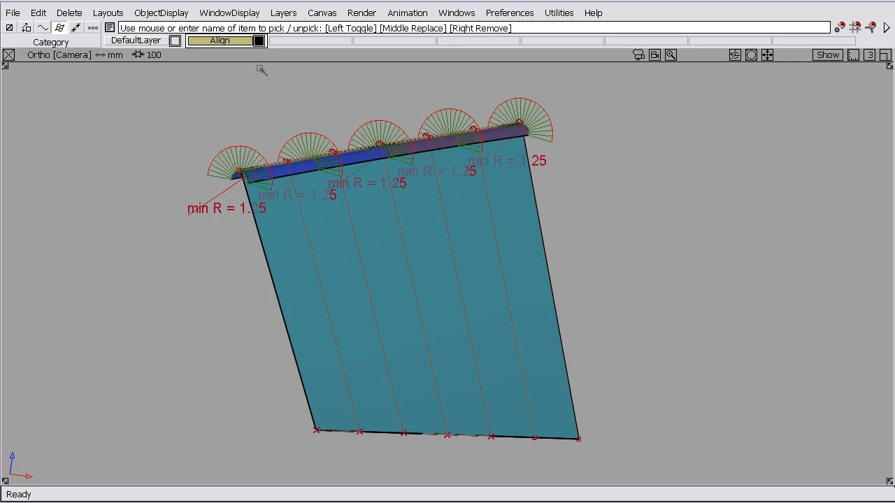
{"action": "left_click", "coordinate": [81, 14]}
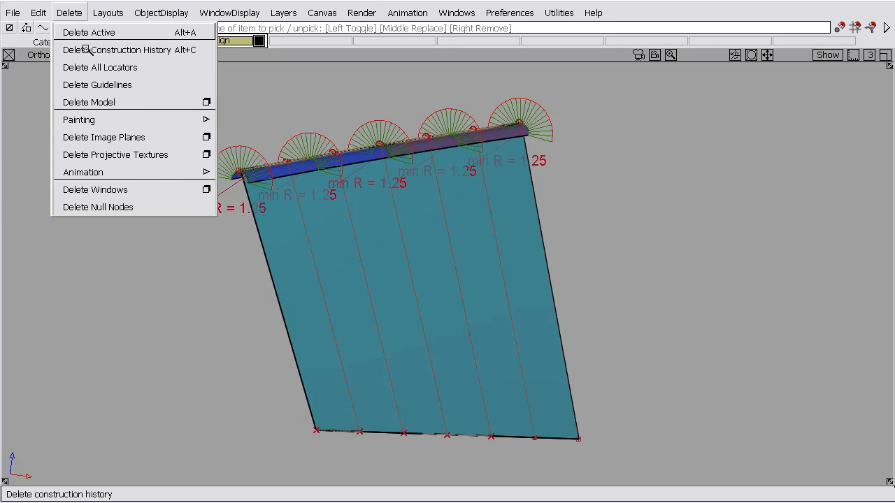
{"action": "left_click", "coordinate": [89, 67]}
Examine the gap between the teal panel's upper edge row and the rounded blue and purple surfaces up close
{"action": "left_click_drag", "start_coordinate": [207, 137], "coordinate": [244, 144], "text": "alt+shift"}
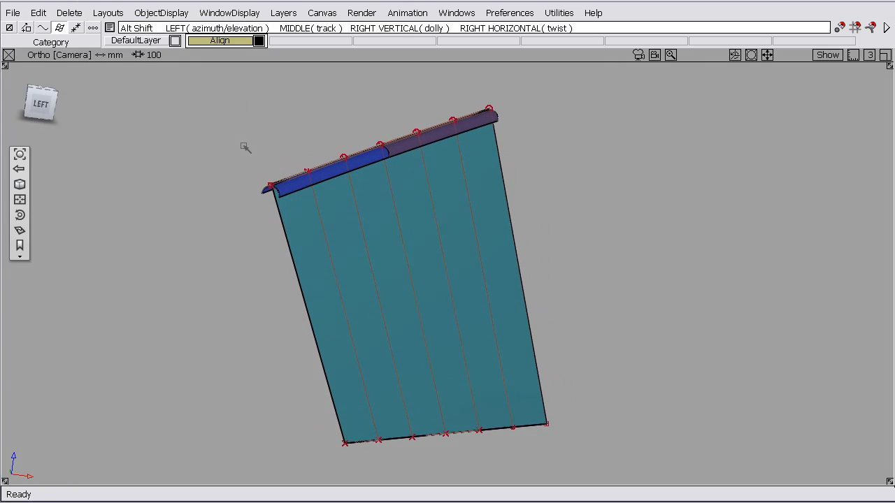
{"action": "right_click_drag", "start_coordinate": [244, 144], "coordinate": [244, 86], "text": "alt+shift"}
{"action": "middle_click_drag", "start_coordinate": [257, 140], "coordinate": [251, 144], "text": "alt+shift"}
{"action": "left_click_drag", "start_coordinate": [251, 143], "coordinate": [305, 144], "text": "alt+shift"}
{"action": "right_click_drag", "start_coordinate": [335, 162], "coordinate": [310, 142], "text": "alt+shift"}
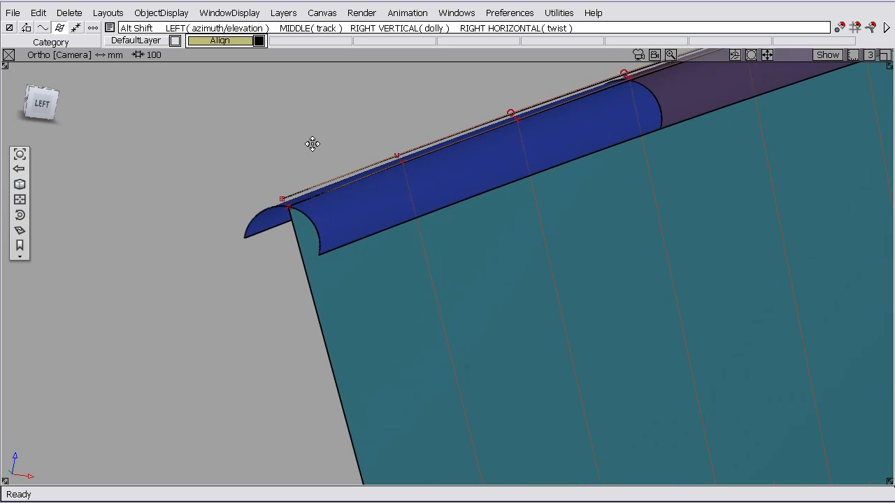
{"action": "left_click_drag", "start_coordinate": [310, 142], "coordinate": [395, 144], "text": "alt+shift"}
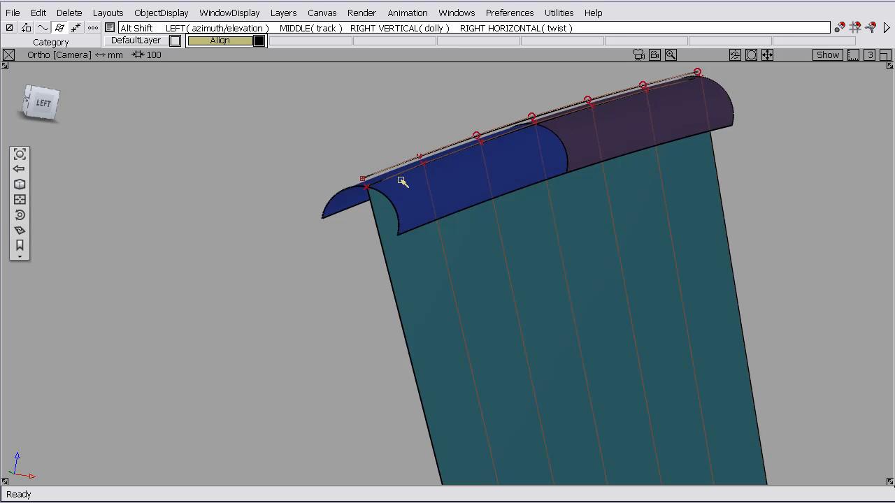
Align the teal panel's upper edge to the free curve just above it with position continuity and explicit control at U degree 6
{"action": "right_click_drag", "start_coordinate": [401, 181], "coordinate": [391, 176], "text": "alt+shift"}
{"action": "middle_click_drag", "start_coordinate": [391, 177], "coordinate": [352, 199], "text": "alt+shift"}
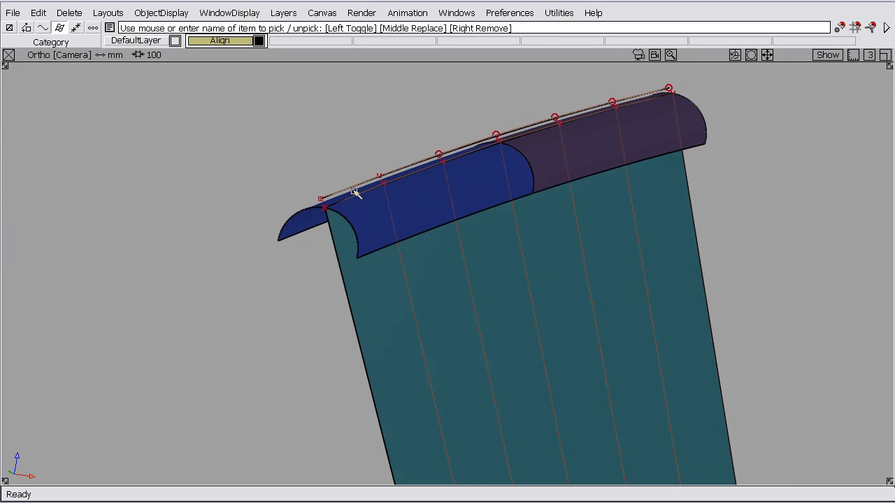
{"action": "key", "text": "ctrl+p"}
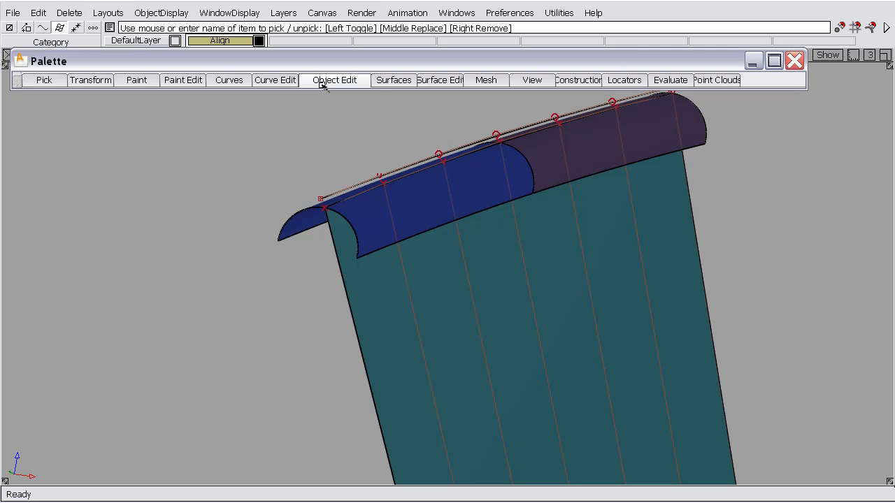
{"action": "left_click", "coordinate": [363, 83]}
{"action": "mouse_move", "coordinate": [409, 164]}
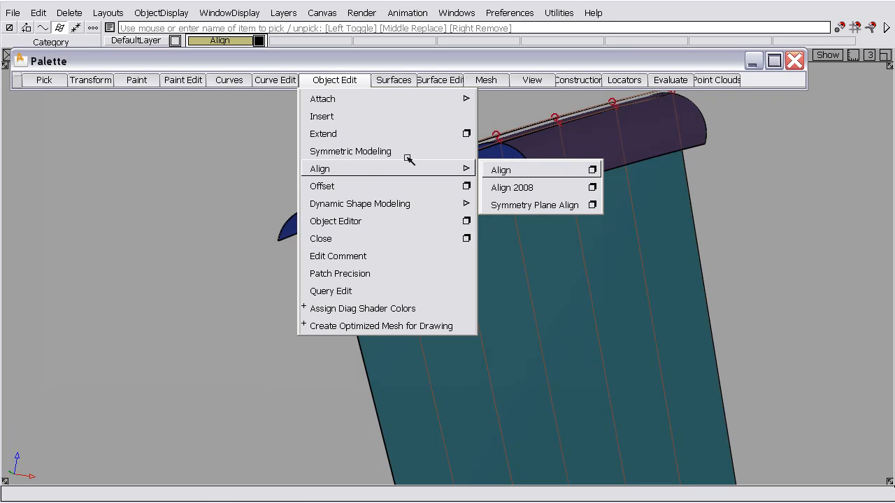
{"action": "left_click", "coordinate": [509, 169]}
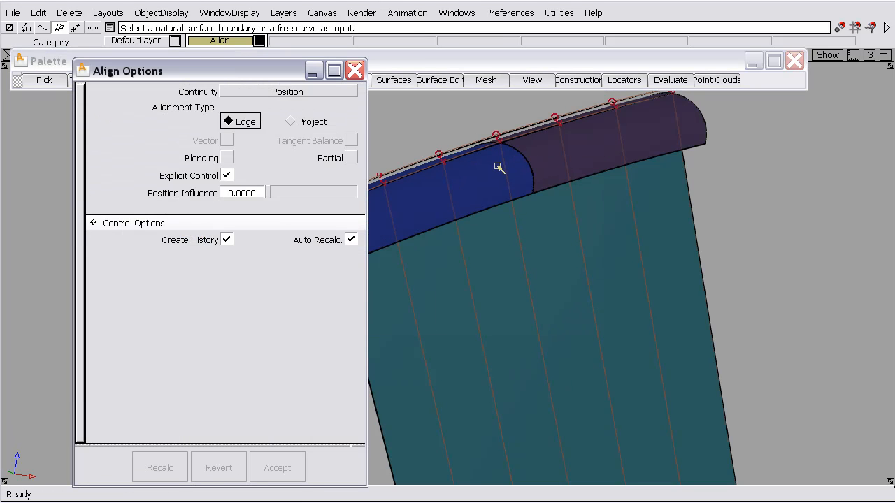
{"action": "left_click", "coordinate": [395, 183]}
{"action": "left_click", "coordinate": [399, 174]}
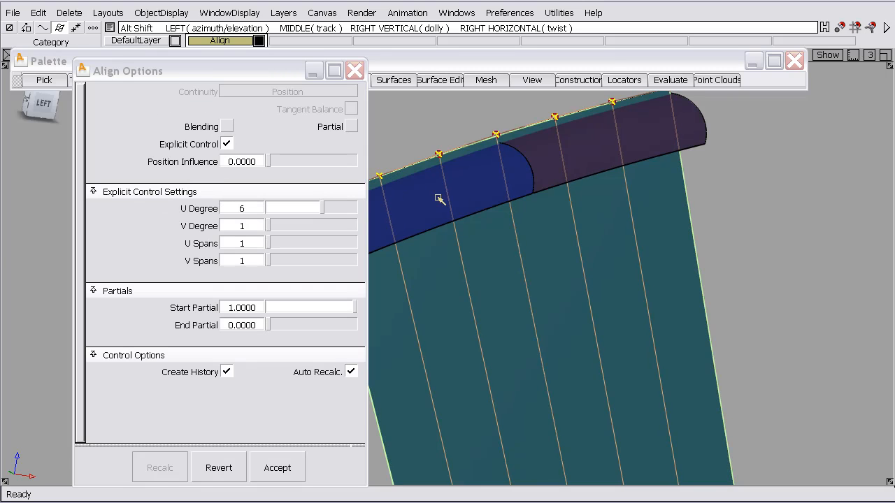
{"action": "middle_click_drag", "start_coordinate": [465, 199], "coordinate": [602, 206], "text": "alt+shift"}
{"action": "left_click_drag", "start_coordinate": [602, 206], "coordinate": [532, 227], "text": "alt+shift"}
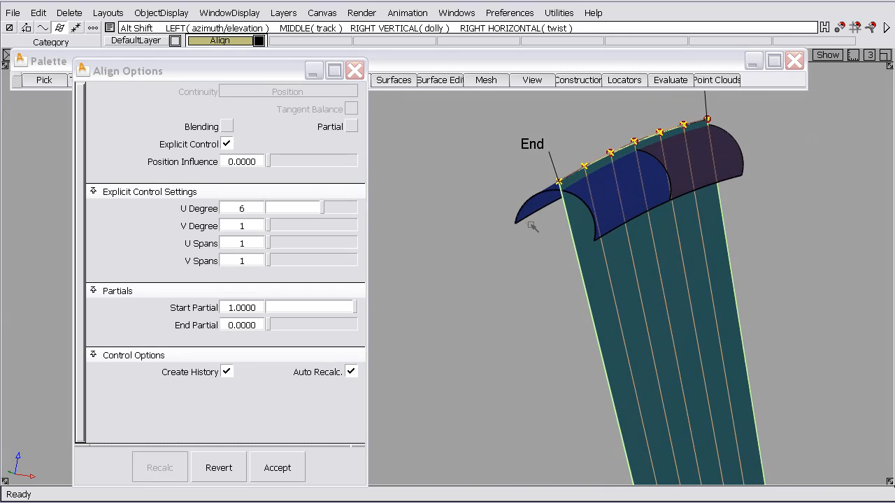
Move the end points of the curve driving the panel's upper edge onto the outer end arcs of the blue and purple surfaces
{"action": "left_click_drag", "start_coordinate": [555, 198], "coordinate": [577, 173], "text": "ctrl+shift"}
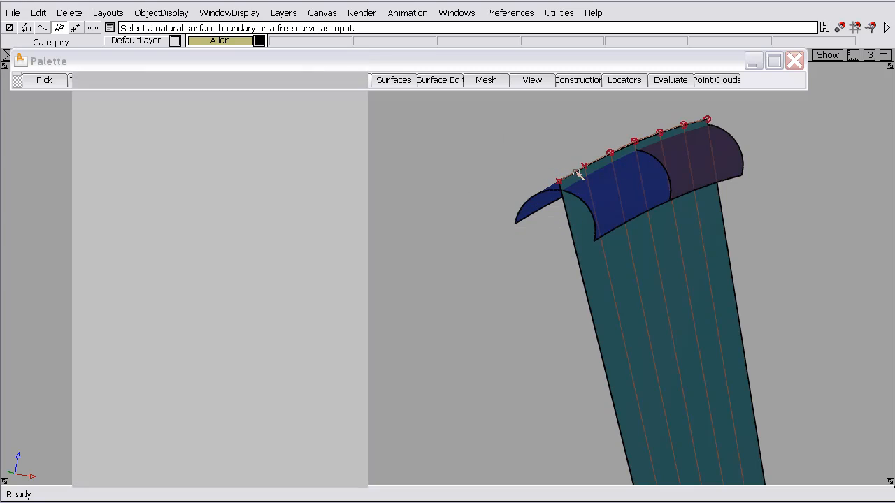
{"action": "middle_click_drag", "start_coordinate": [581, 219], "coordinate": [577, 194], "text": "ctrl+shift"}
{"action": "left_click_drag", "start_coordinate": [578, 194], "coordinate": [580, 214]}
{"action": "middle_click_drag", "start_coordinate": [580, 213], "coordinate": [538, 189], "text": "alt+shift"}
{"action": "mouse_move", "coordinate": [537, 188]}
{"action": "left_mouse_down", "text": "alt+shift"}
{"action": "mouse_move", "coordinate": [618, 254]}
{"action": "mouse_move", "coordinate": [552, 226]}
{"action": "mouse_move", "coordinate": [537, 206]}
{"action": "left_mouse_up", "text": "alt+shift"}
{"action": "right_click_drag", "start_coordinate": [536, 206], "coordinate": [508, 249], "text": "alt+shift"}
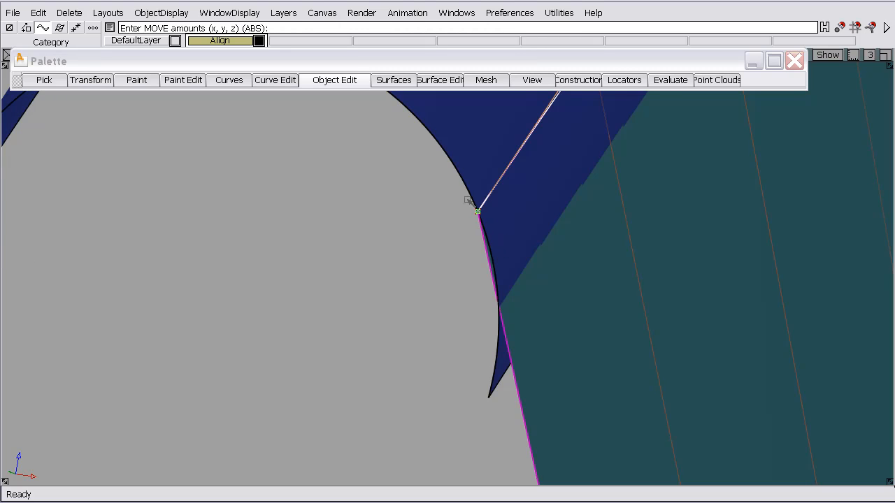
{"action": "left_click_drag", "start_coordinate": [467, 199], "coordinate": [496, 244]}
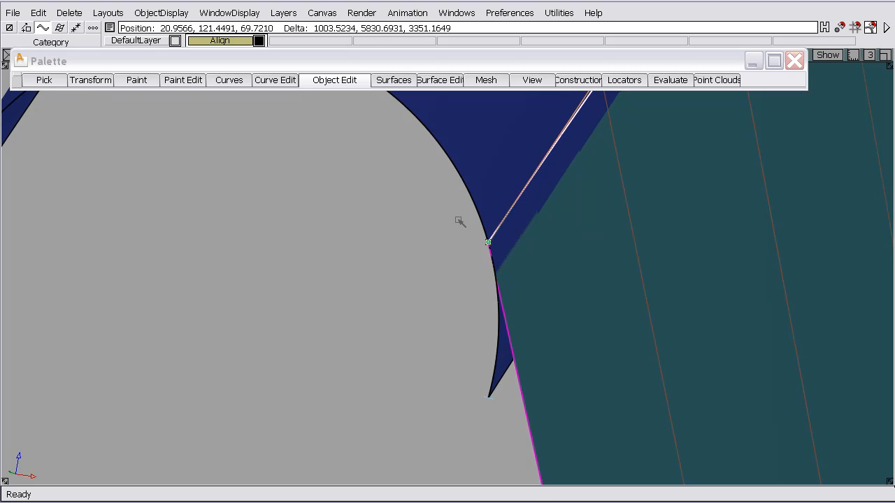
{"action": "right_click_drag", "start_coordinate": [525, 164], "coordinate": [497, 305], "text": "alt+shift"}
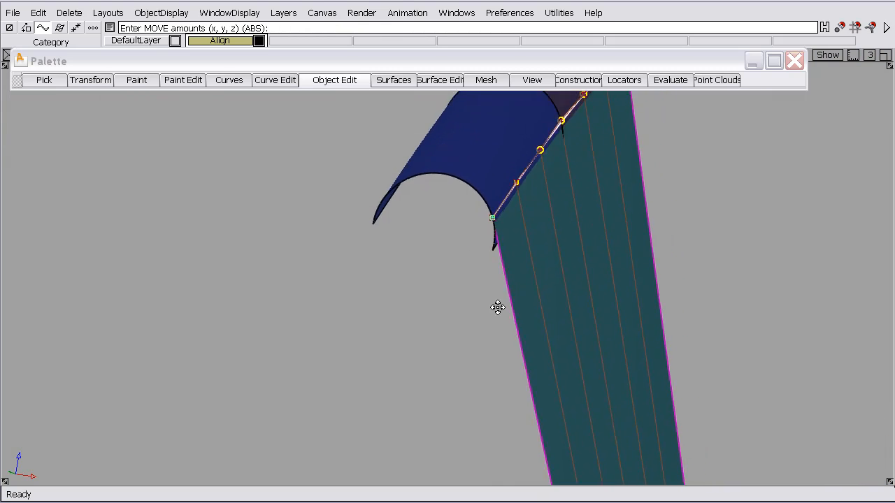
{"action": "mouse_move", "coordinate": [497, 305]}
{"action": "left_mouse_down", "text": "alt+shift"}
{"action": "mouse_move", "coordinate": [511, 327]}
{"action": "mouse_move", "coordinate": [507, 318]}
{"action": "left_mouse_up", "text": "alt+shift"}
{"action": "left_click_drag", "start_coordinate": [421, 262], "coordinate": [388, 217], "text": "ctrl+shift"}
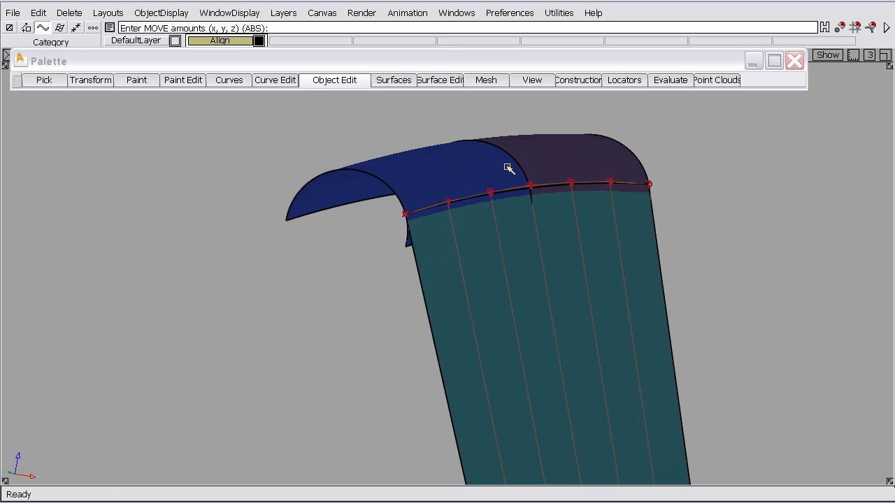
Turn off the diagnostic shading to display the model as wireframe
{"action": "key", "text": "ctrl+d"}
{"action": "left_click", "coordinate": [35, 393]}
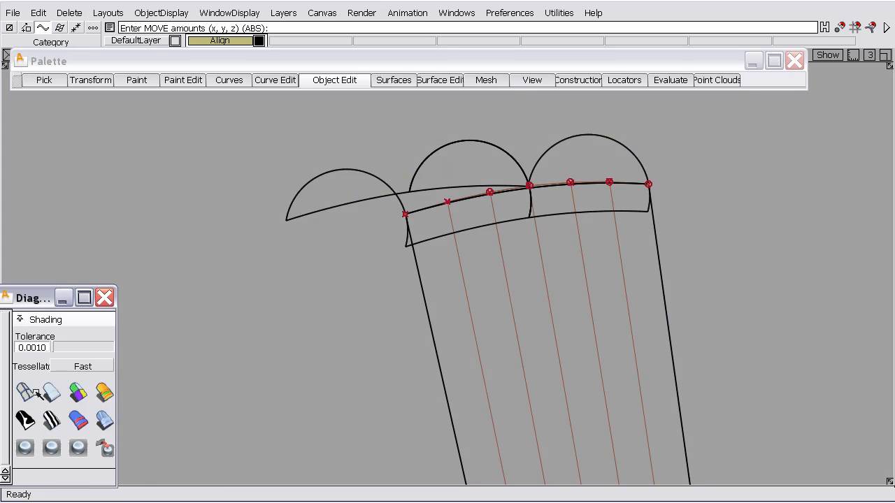
{"action": "left_click_drag", "start_coordinate": [452, 183], "coordinate": [480, 95], "text": "alt+shift"}
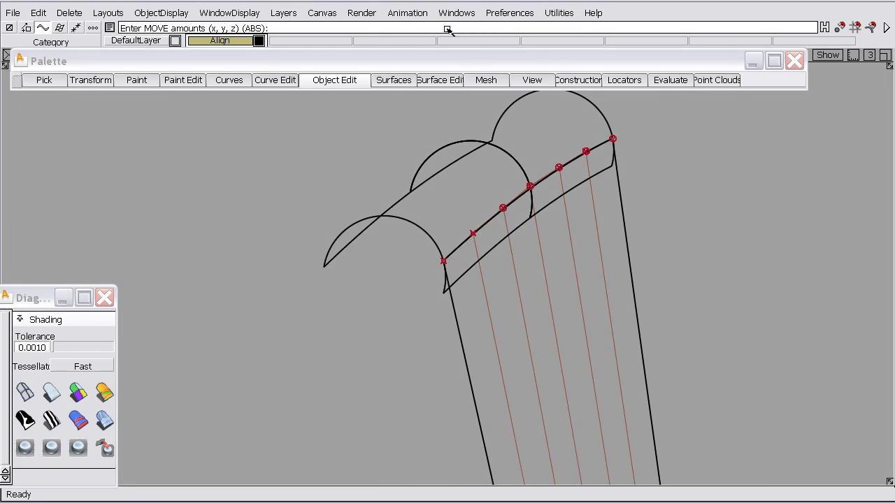
Project the panel's upper edge normal onto the two rounded surfaces as curves-on-surface with 0.001 mm tolerance and history
{"action": "left_click", "coordinate": [439, 80]}
{"action": "mouse_move", "coordinate": [450, 98]}
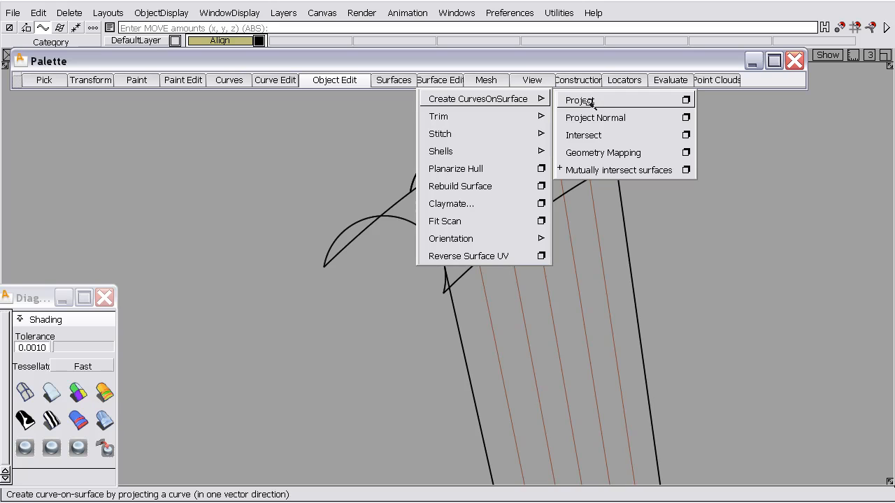
{"action": "left_click", "coordinate": [593, 118]}
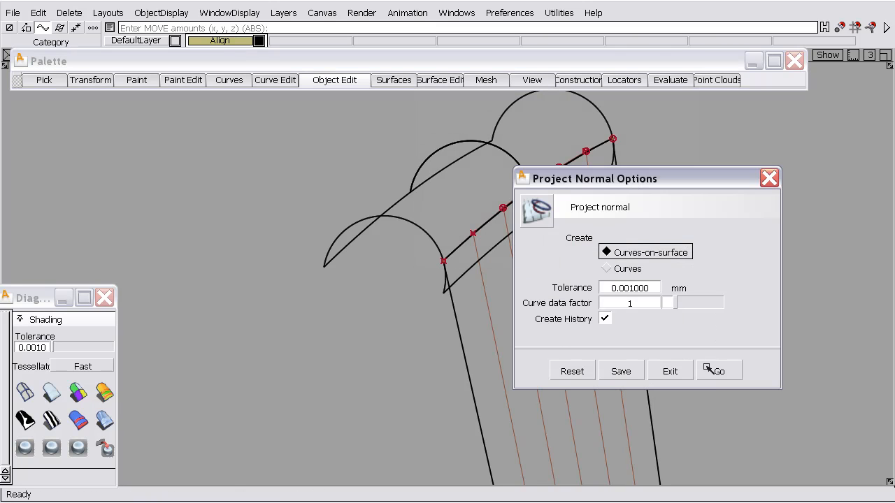
{"action": "left_click", "coordinate": [706, 369]}
{"action": "left_click", "coordinate": [520, 195]}
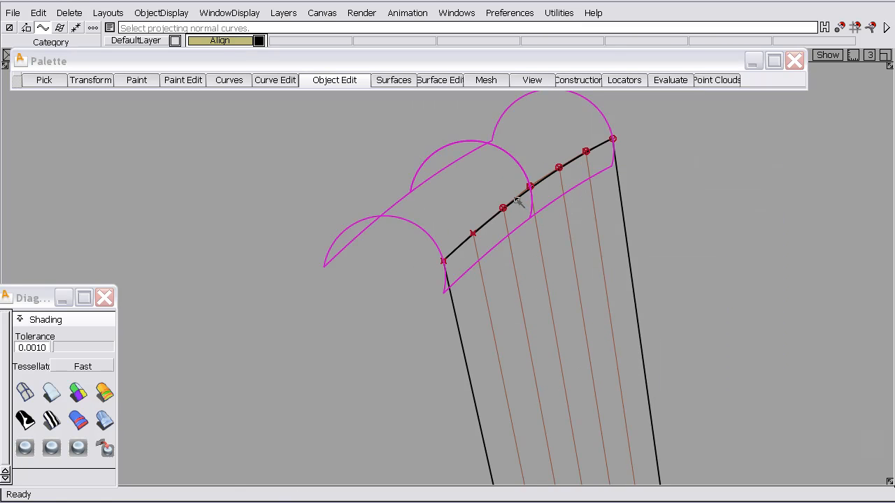
{"action": "left_click", "coordinate": [520, 202]}
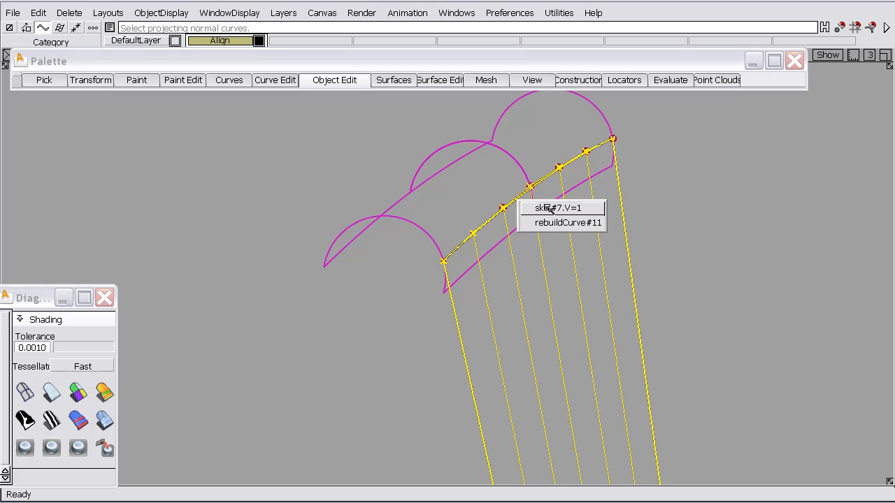
{"action": "left_click", "coordinate": [549, 209]}
{"action": "key", "text": "Return"}
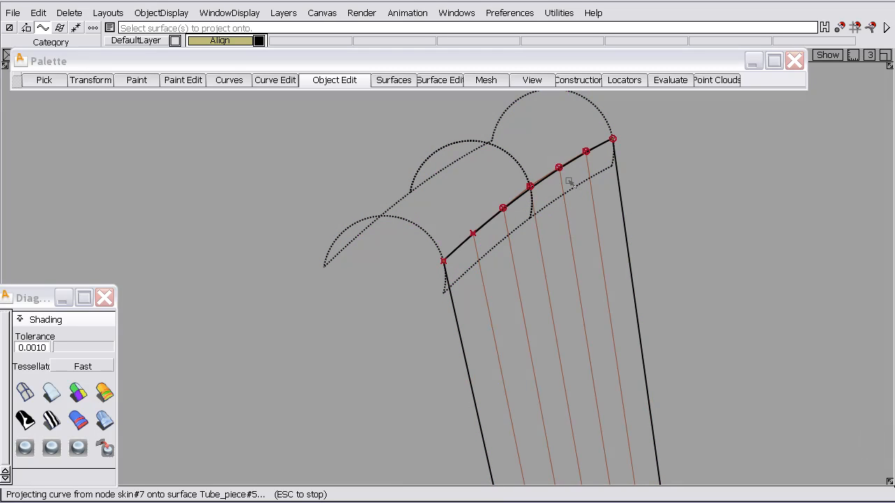
Check tangent continuity with combs and maximum labels where the panel's upper edge meets the blue and purple surfaces
{"action": "left_click", "coordinate": [669, 80]}
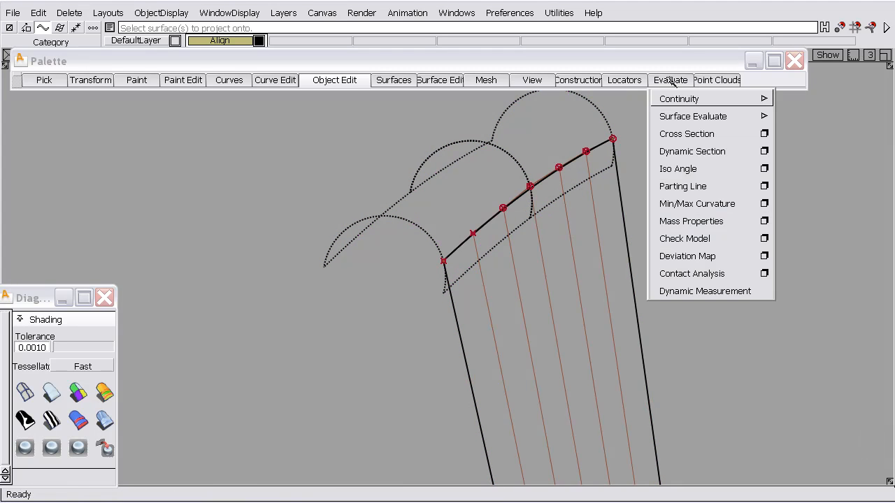
{"action": "mouse_move", "coordinate": [679, 98]}
{"action": "left_click", "coordinate": [811, 97]}
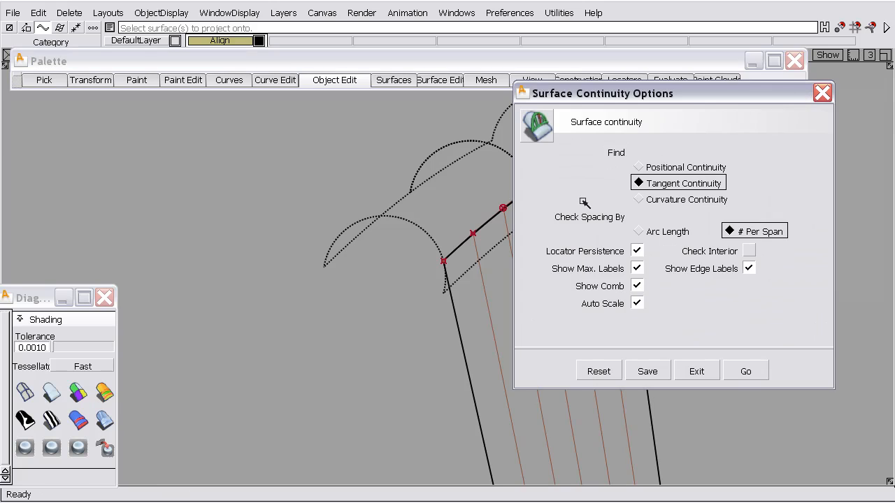
{"action": "left_click", "coordinate": [748, 370]}
{"action": "left_click", "coordinate": [508, 204]}
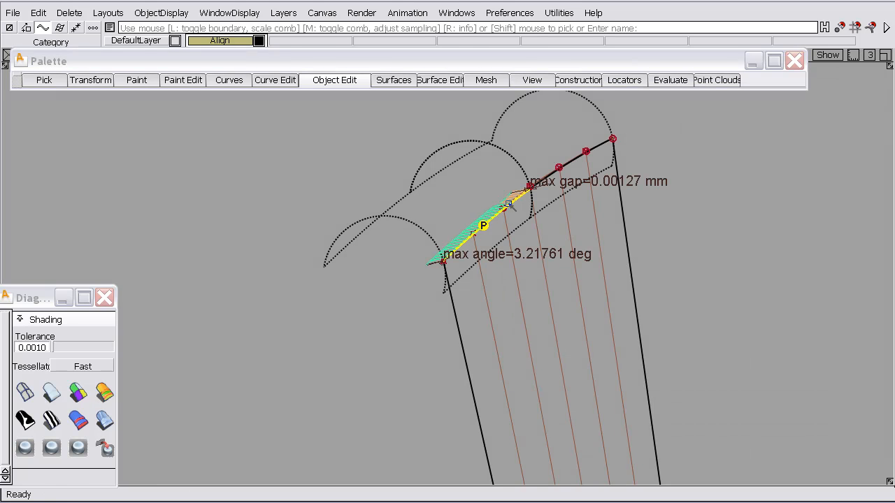
{"action": "left_click", "coordinate": [572, 170]}
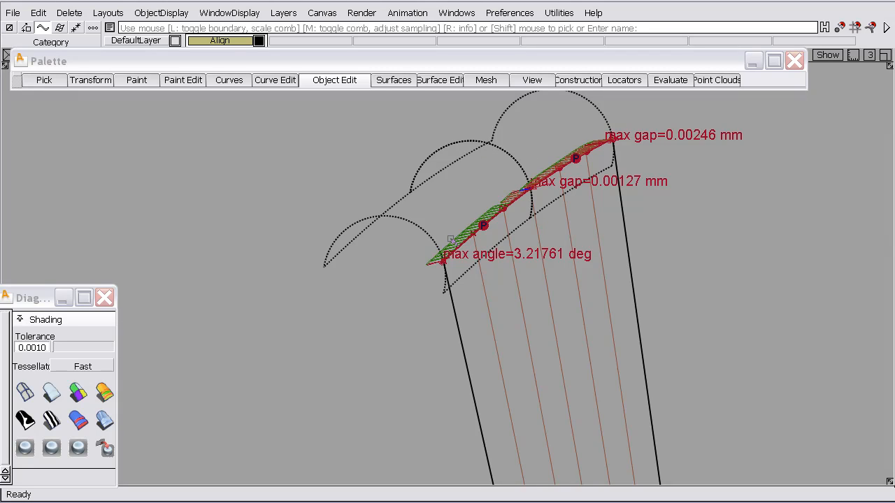
Slide the driving curve's near end point further down the blue surface's end arc to reduce the tangent angle there
{"action": "left_click_drag", "start_coordinate": [439, 244], "coordinate": [473, 244], "text": "ctrl+shift"}
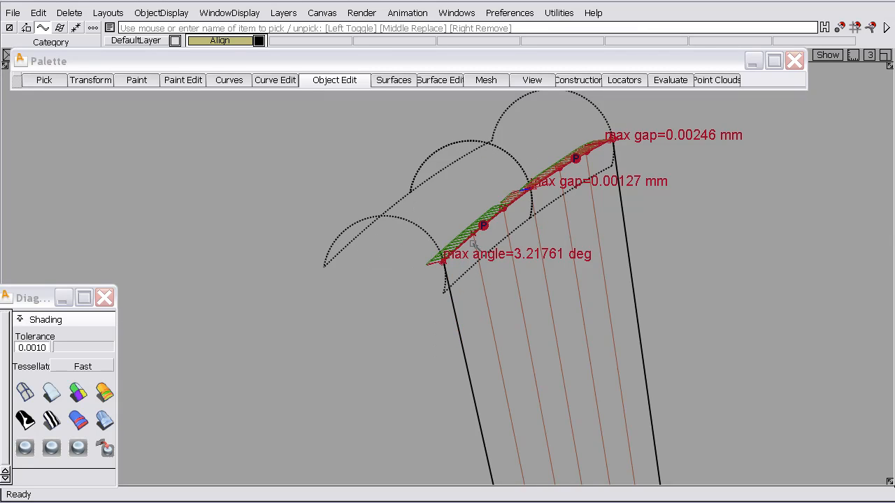
{"action": "left_click", "coordinate": [472, 243]}
{"action": "right_click_drag", "start_coordinate": [473, 243], "coordinate": [460, 108], "text": "alt+shift"}
{"action": "middle_click_drag", "start_coordinate": [439, 187], "coordinate": [563, 294], "text": "alt+shift"}
{"action": "right_click_drag", "start_coordinate": [563, 293], "coordinate": [550, 212], "text": "alt+shift"}
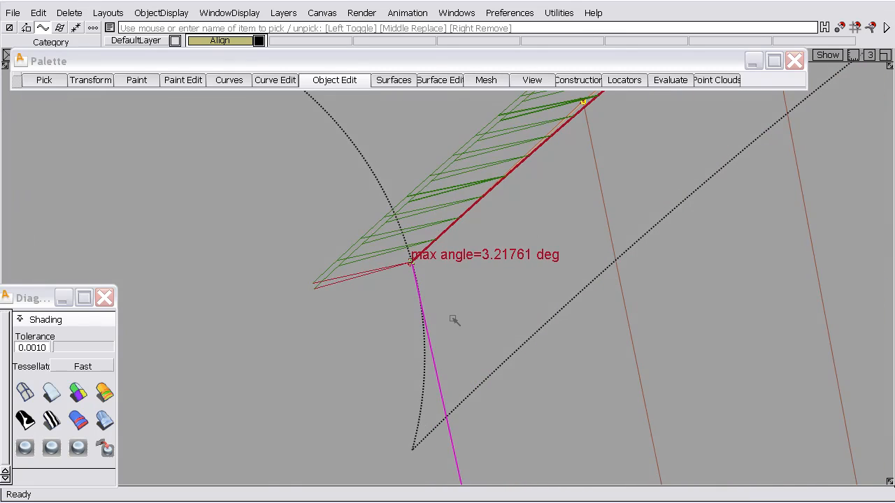
{"action": "right_click_drag", "start_coordinate": [453, 319], "coordinate": [452, 291], "text": "ctrl+shift"}
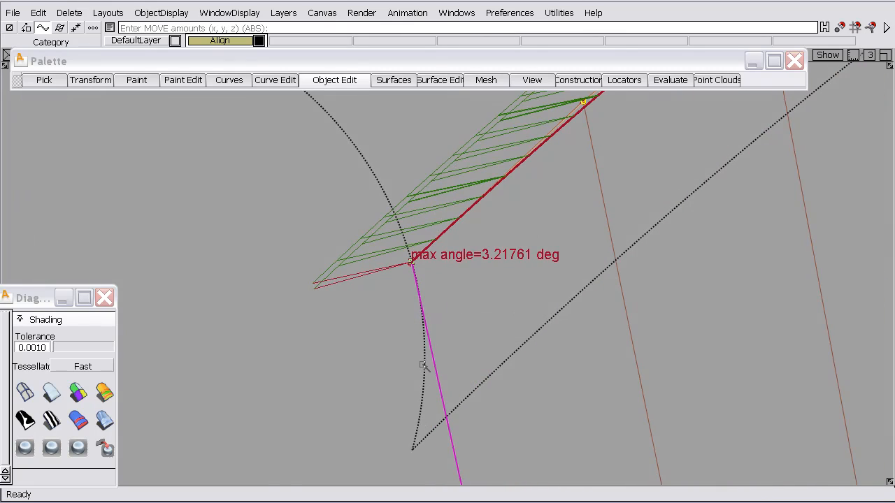
{"action": "left_click_drag", "start_coordinate": [423, 365], "coordinate": [455, 279], "text": "alt+shift"}
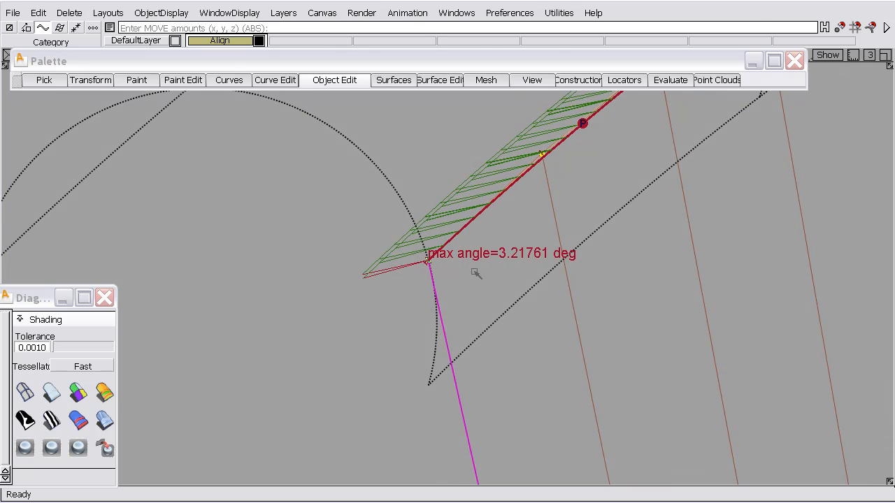
{"action": "left_click_drag", "start_coordinate": [439, 327], "coordinate": [437, 303]}
{"action": "left_click_drag", "start_coordinate": [435, 296], "coordinate": [434, 272]}
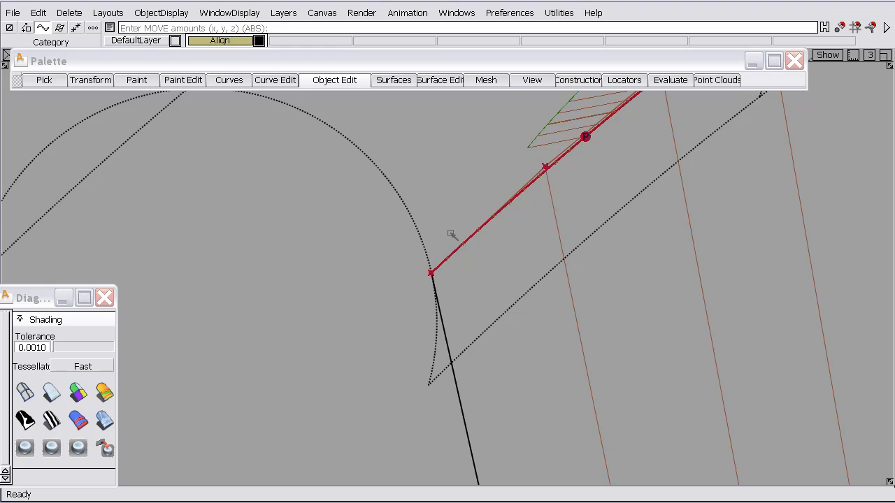
Inspect the local gap size and angle between normals near the near end of the panel's joint with the blue surface
{"action": "right_click", "coordinate": [453, 201], "text": "ctrl+shift"}
{"action": "mouse_move", "coordinate": [452, 200]}
{"action": "right_mouse_down", "text": "ctrl+shift"}
{"action": "mouse_move", "coordinate": [452, 228]}
{"action": "mouse_move", "coordinate": [413, 205]}
{"action": "right_mouse_up", "text": "ctrl+shift"}
{"action": "left_click", "coordinate": [460, 251]}
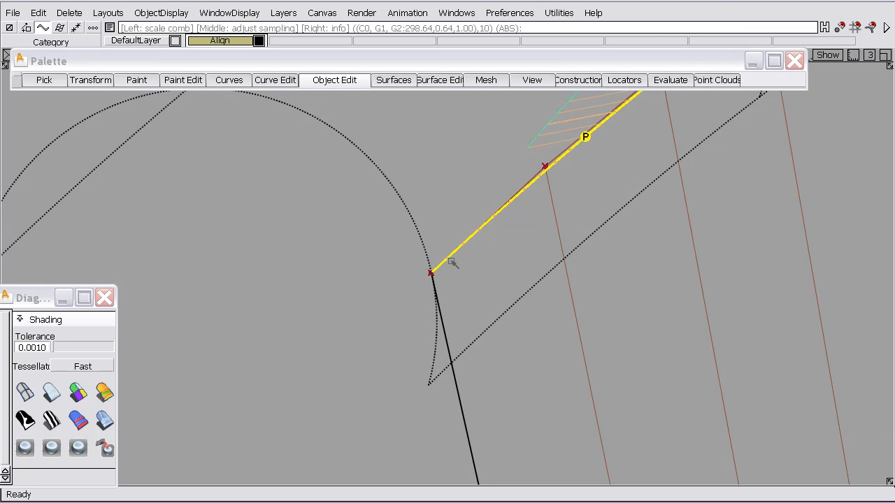
{"action": "right_click", "coordinate": [448, 258]}
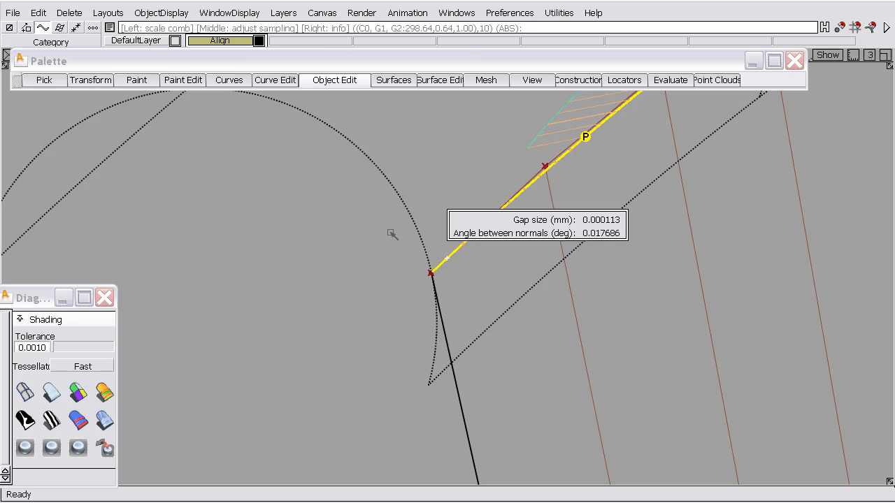
Examine the gap and tangent-angle deviations along the panel's joint, from the near end to the far end
{"action": "right_click_drag", "start_coordinate": [595, 176], "coordinate": [621, 276], "text": "alt+shift"}
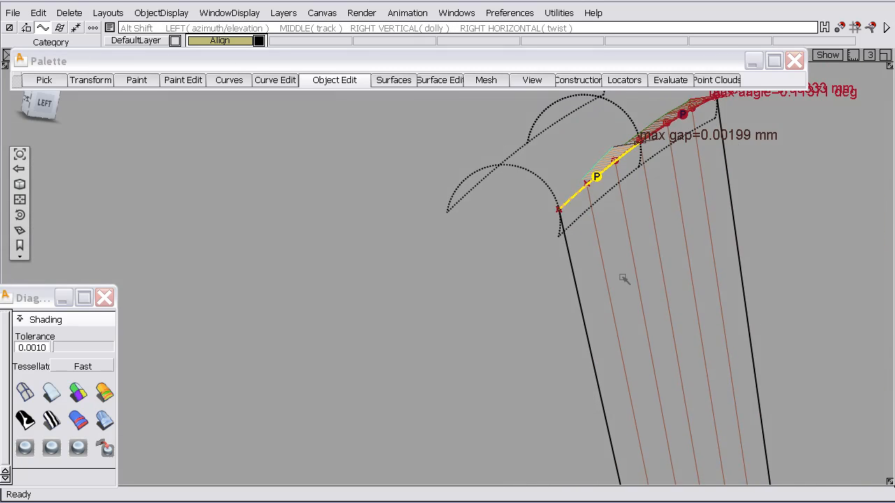
{"action": "middle_click_drag", "start_coordinate": [621, 277], "coordinate": [550, 300], "text": "alt+shift"}
{"action": "right_click_drag", "start_coordinate": [554, 276], "coordinate": [565, 213], "text": "alt+shift"}
{"action": "middle_click_drag", "start_coordinate": [564, 213], "coordinate": [536, 251], "text": "alt+shift"}
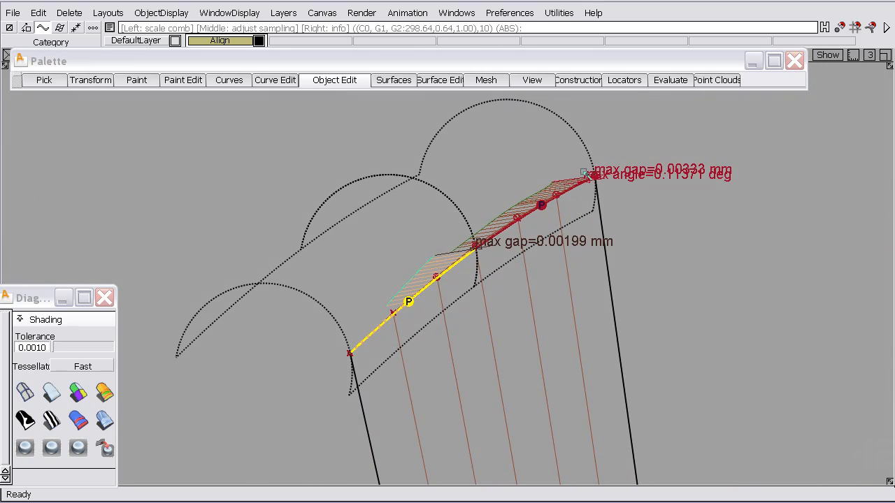
{"action": "left_click", "coordinate": [574, 180]}
{"action": "left_click", "coordinate": [593, 167], "text": "alt+shift"}
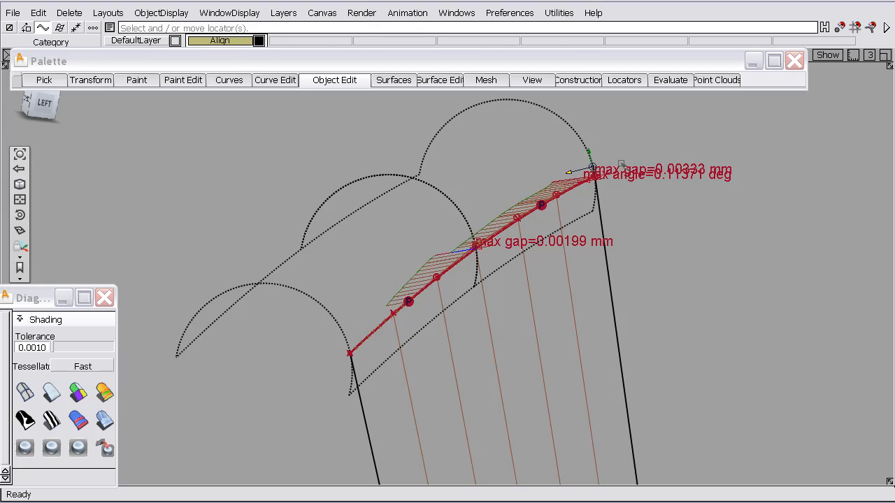
{"action": "left_click_drag", "start_coordinate": [622, 164], "coordinate": [606, 184], "text": "alt+shift"}
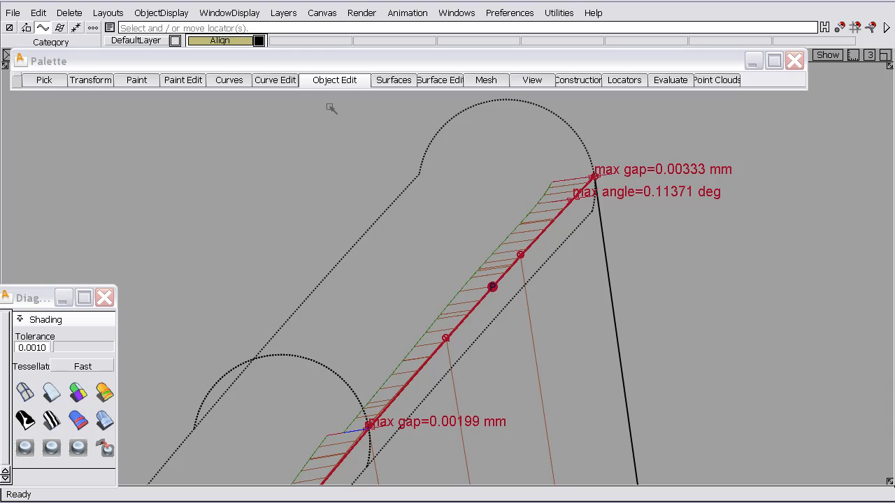
Stretch the driving curve by sliding its far end point slightly down the far end arc to bring the joint to tangency
{"action": "left_click", "coordinate": [276, 81]}
{"action": "mouse_move", "coordinate": [284, 115]}
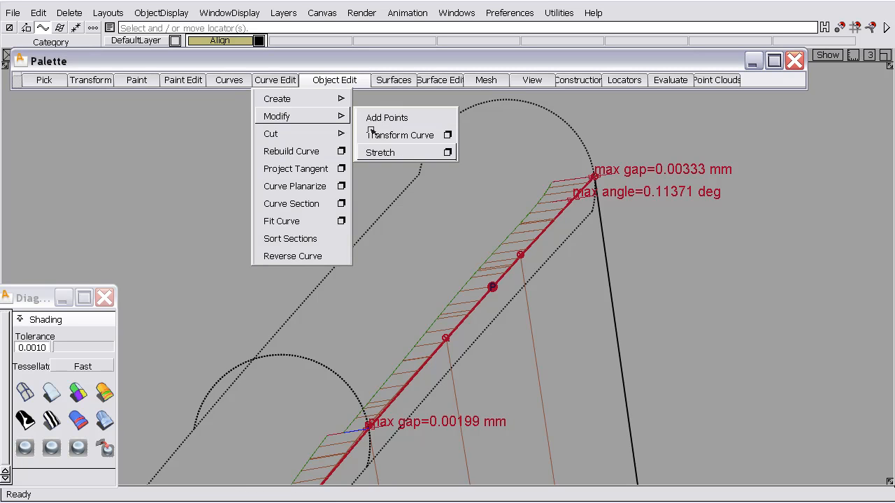
{"action": "left_click", "coordinate": [378, 152]}
{"action": "left_click", "coordinate": [593, 176]}
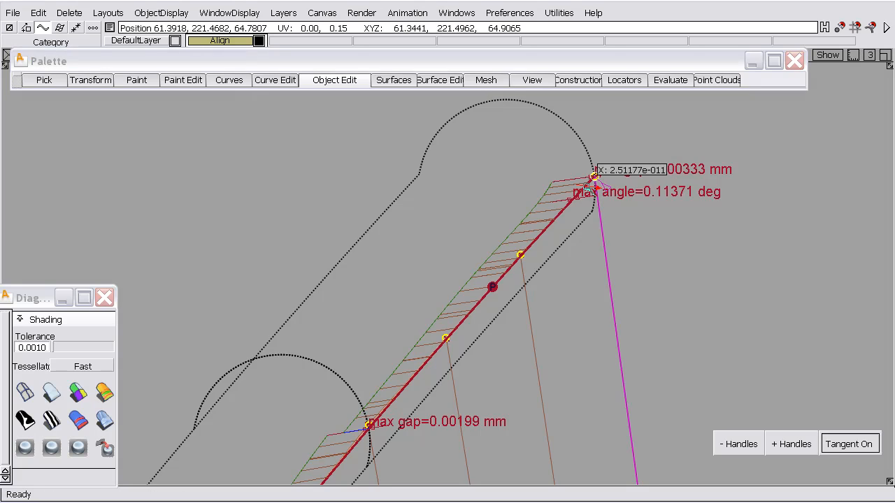
{"action": "middle_click_drag", "start_coordinate": [458, 271], "coordinate": [609, 120], "text": "alt+shift"}
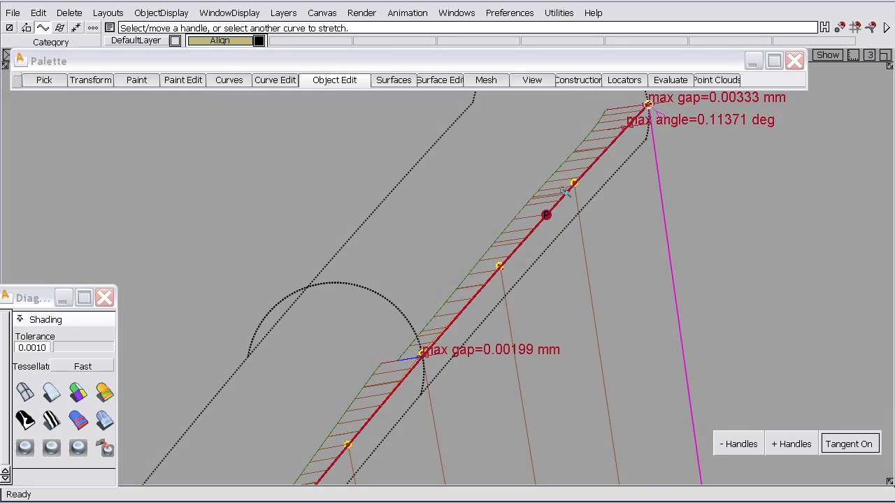
{"action": "middle_click_drag", "start_coordinate": [362, 352], "coordinate": [478, 164], "text": "alt+shift"}
{"action": "mouse_move", "coordinate": [515, 225]}
{"action": "middle_mouse_down", "text": "alt+shift"}
{"action": "mouse_move", "coordinate": [466, 276]}
{"action": "mouse_move", "coordinate": [381, 434]}
{"action": "middle_mouse_up", "text": "alt+shift"}
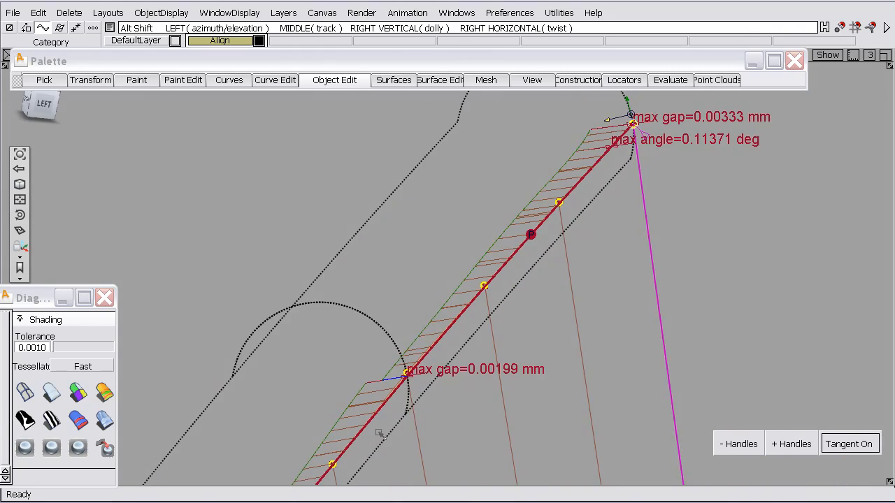
{"action": "middle_click_drag", "start_coordinate": [521, 265], "coordinate": [447, 394], "text": "alt+shift"}
{"action": "right_click_drag", "start_coordinate": [509, 323], "coordinate": [547, 334], "text": "alt+shift"}
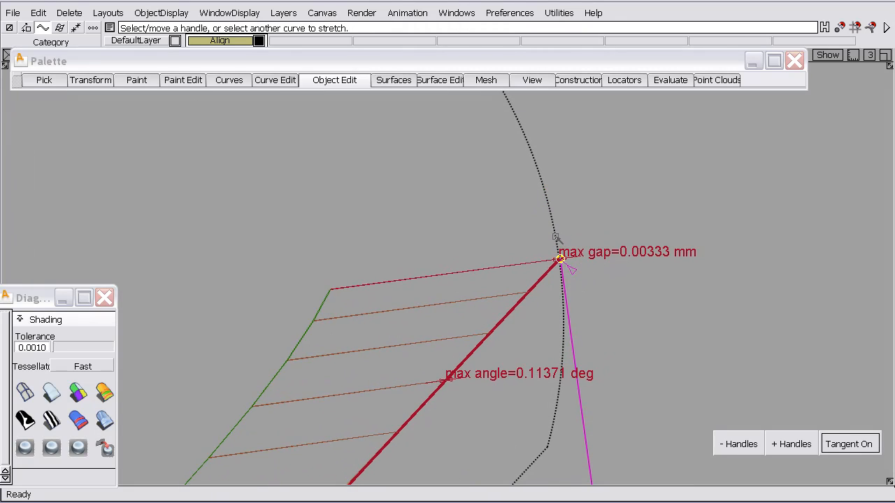
{"action": "left_click_drag", "start_coordinate": [557, 238], "coordinate": [559, 260]}
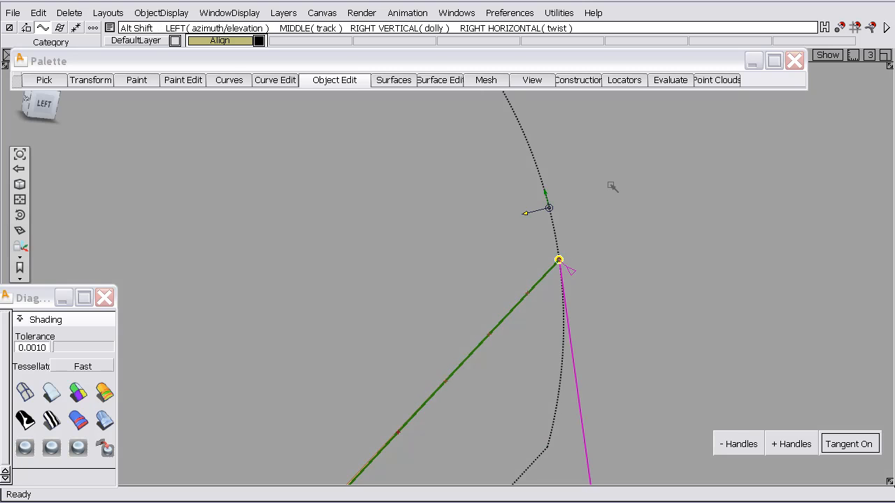
Add another stretch handle to the driving curve where it crosses the arc shared by the two rounded surfaces
{"action": "left_click_drag", "start_coordinate": [609, 186], "coordinate": [494, 333], "text": "alt+shift"}
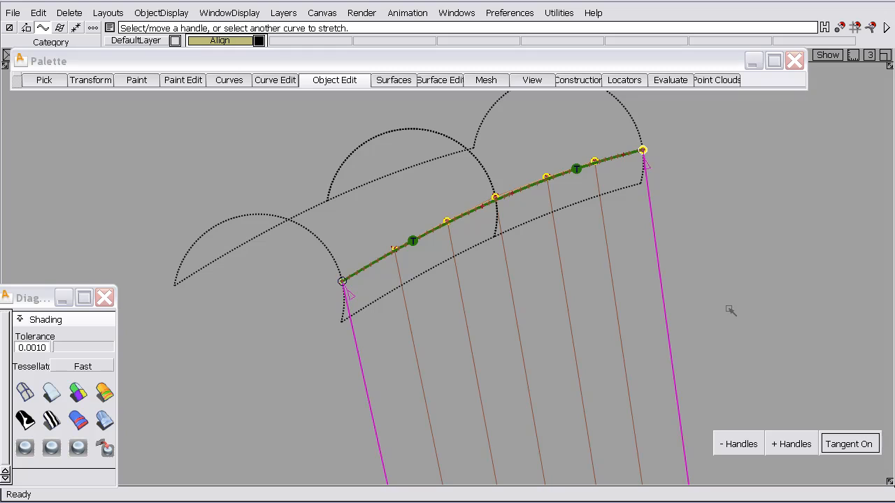
{"action": "left_click", "coordinate": [788, 445]}
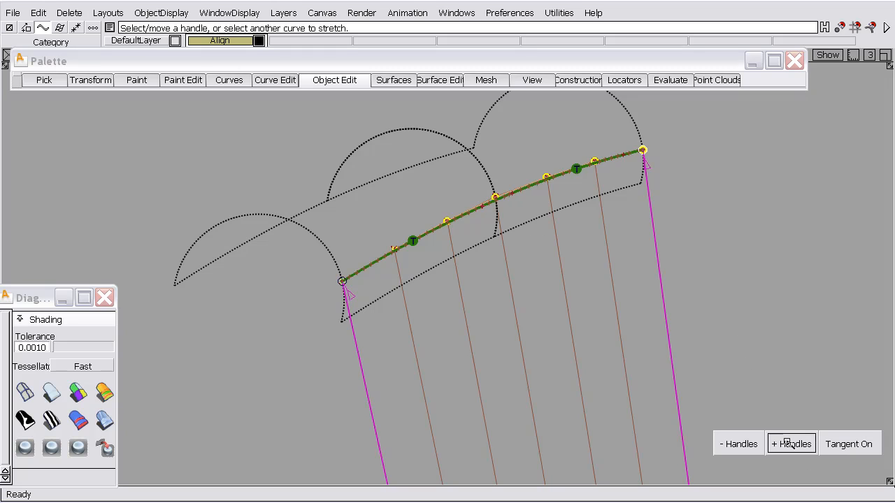
{"action": "right_click_drag", "start_coordinate": [605, 153], "coordinate": [420, 286], "text": "alt+shift"}
{"action": "middle_click_drag", "start_coordinate": [415, 287], "coordinate": [703, 267], "text": "alt+shift"}
{"action": "left_click_drag", "start_coordinate": [702, 267], "coordinate": [508, 251], "text": "alt+shift"}
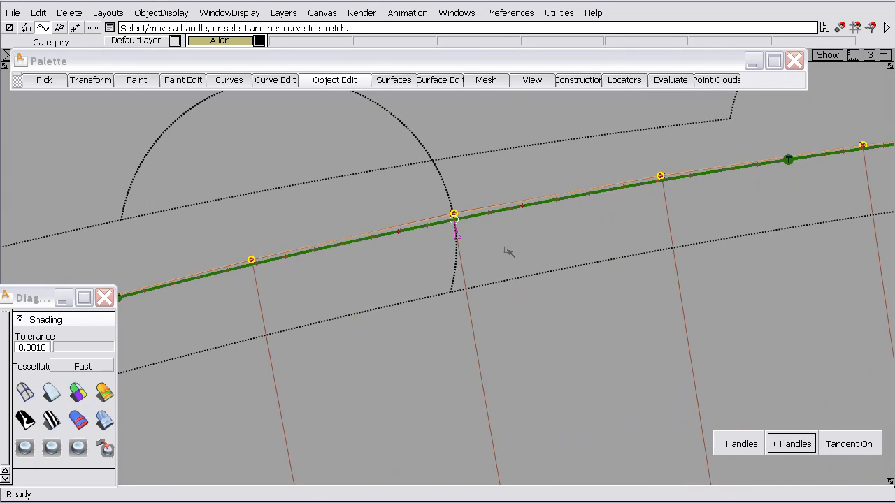
Try sliding the driving curve's middle handle up the shared arc and check its effect on the joint
{"action": "left_click", "coordinate": [454, 216]}
{"action": "left_click_drag", "start_coordinate": [453, 214], "coordinate": [450, 203]}
{"action": "left_click_drag", "start_coordinate": [435, 232], "coordinate": [450, 234], "text": "alt+shift"}
{"action": "right_click_drag", "start_coordinate": [449, 233], "coordinate": [499, 256], "text": "alt+shift"}
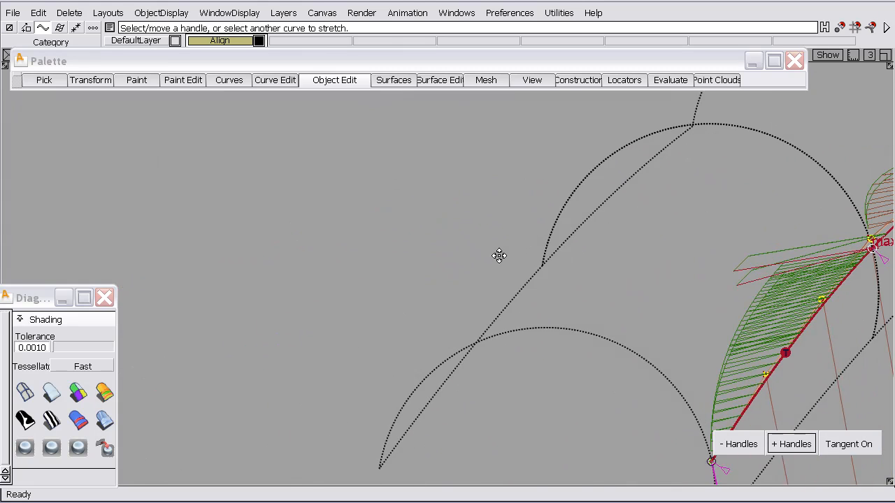
Slide the driving curve's middle handle down the shared arc until both joint sections are tangent
{"action": "middle_click_drag", "start_coordinate": [499, 256], "coordinate": [215, 283], "text": "alt+shift"}
{"action": "left_click", "coordinate": [597, 276]}
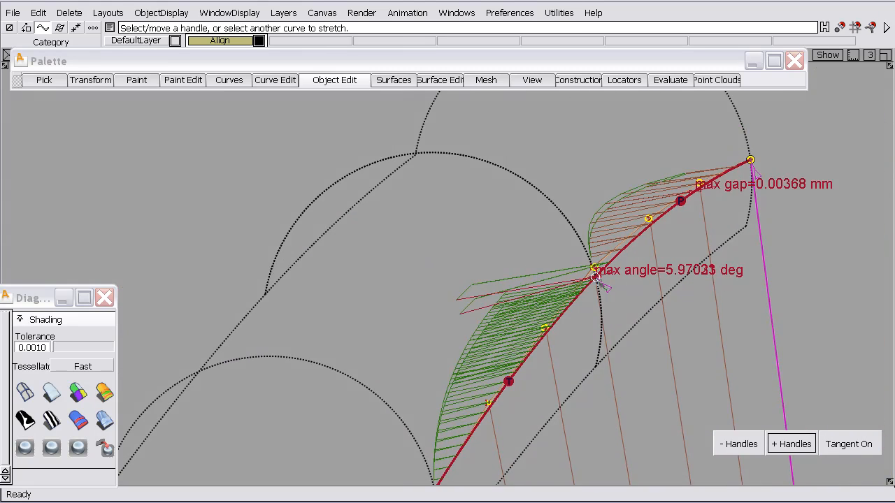
{"action": "mouse_move", "coordinate": [595, 277]}
{"action": "left_mouse_down"}
{"action": "mouse_move", "coordinate": [586, 238]}
{"action": "mouse_move", "coordinate": [571, 226]}
{"action": "mouse_move", "coordinate": [599, 294]}
{"action": "left_mouse_up"}
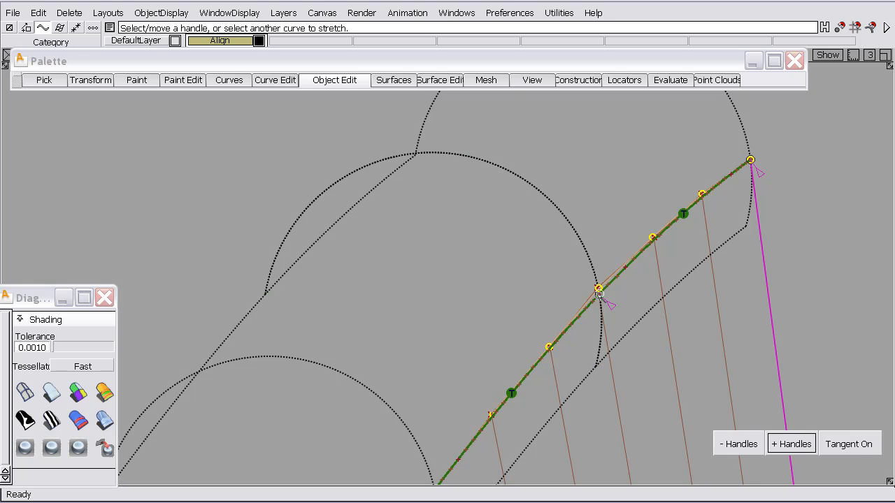
Inspect the whole panel's shape and control points from the rounded surfaces across to its opposite edge
{"action": "left_click_drag", "start_coordinate": [673, 299], "coordinate": [584, 263], "text": "alt+shift"}
{"action": "right_click_drag", "start_coordinate": [586, 183], "coordinate": [604, 315], "text": "alt+shift"}
{"action": "left_click_drag", "start_coordinate": [657, 185], "coordinate": [665, 203], "text": "alt+shift"}
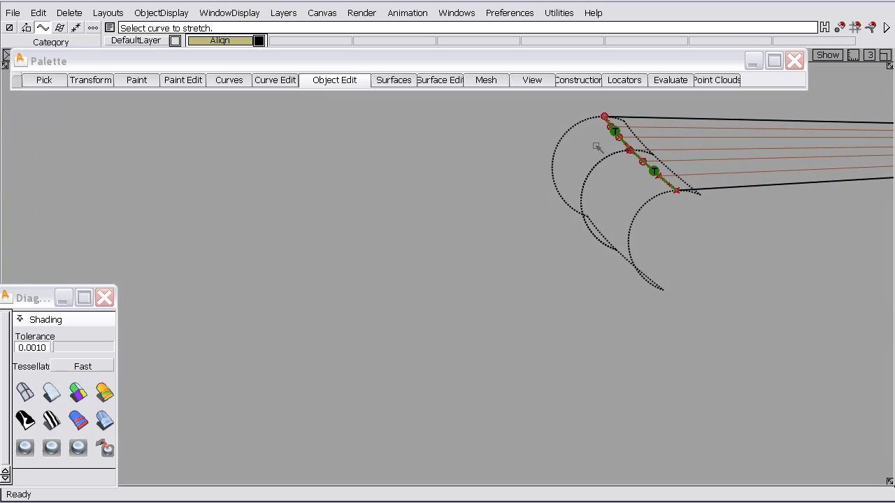
{"action": "right_click_drag", "start_coordinate": [739, 165], "coordinate": [745, 235], "text": "alt+shift"}
{"action": "middle_click_drag", "start_coordinate": [685, 204], "coordinate": [222, 185], "text": "alt+shift"}
{"action": "right_click_drag", "start_coordinate": [538, 184], "coordinate": [542, 206], "text": "alt+shift"}
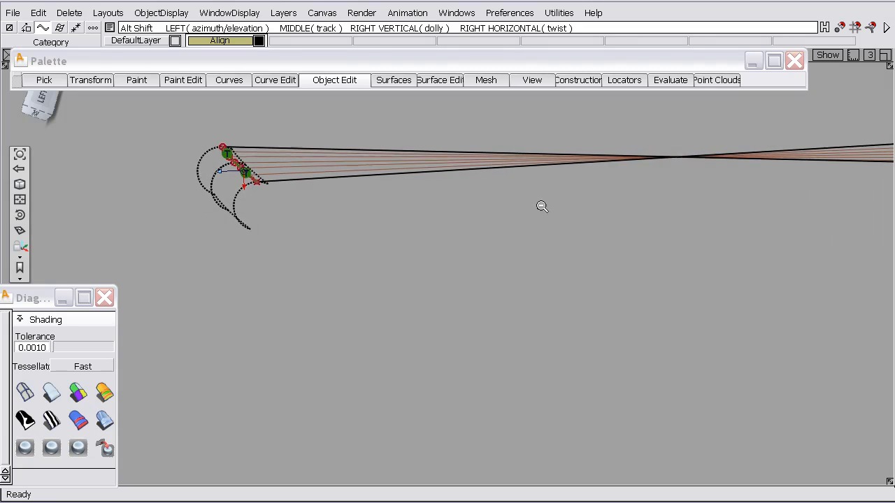
{"action": "left_click_drag", "start_coordinate": [542, 206], "coordinate": [597, 191], "text": "alt+shift"}
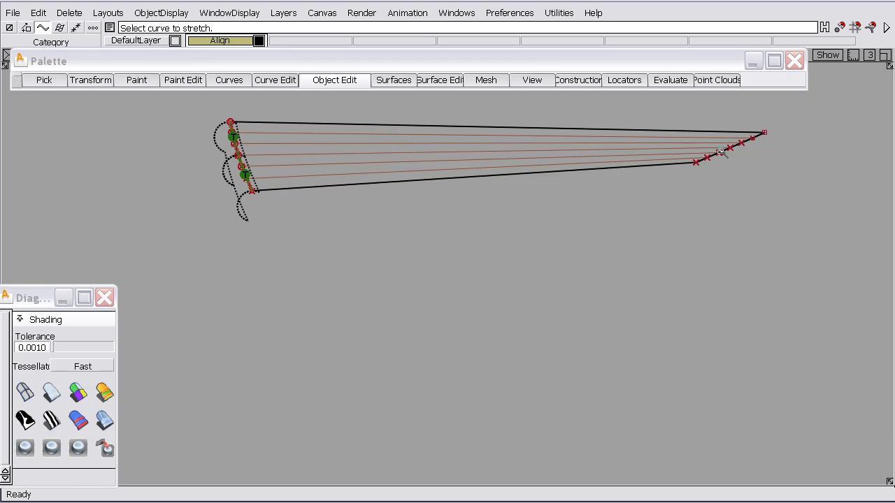
{"action": "left_click_drag", "start_coordinate": [535, 162], "coordinate": [539, 285], "text": "alt+shift"}
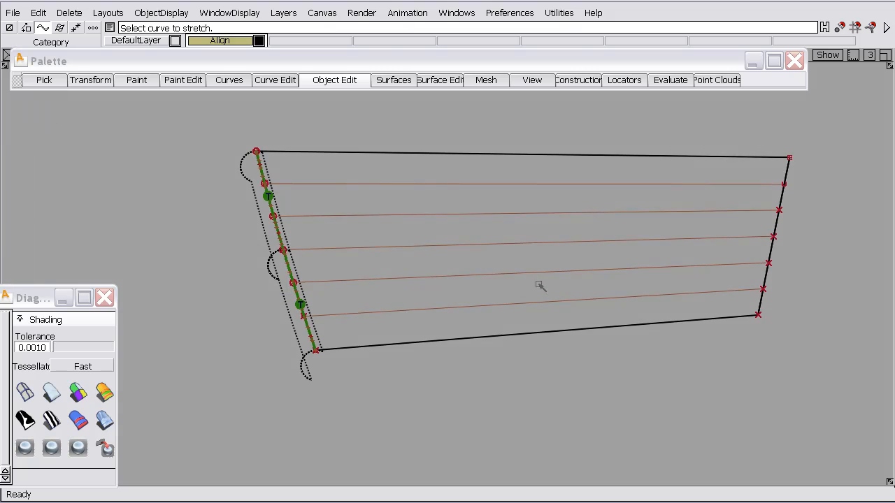